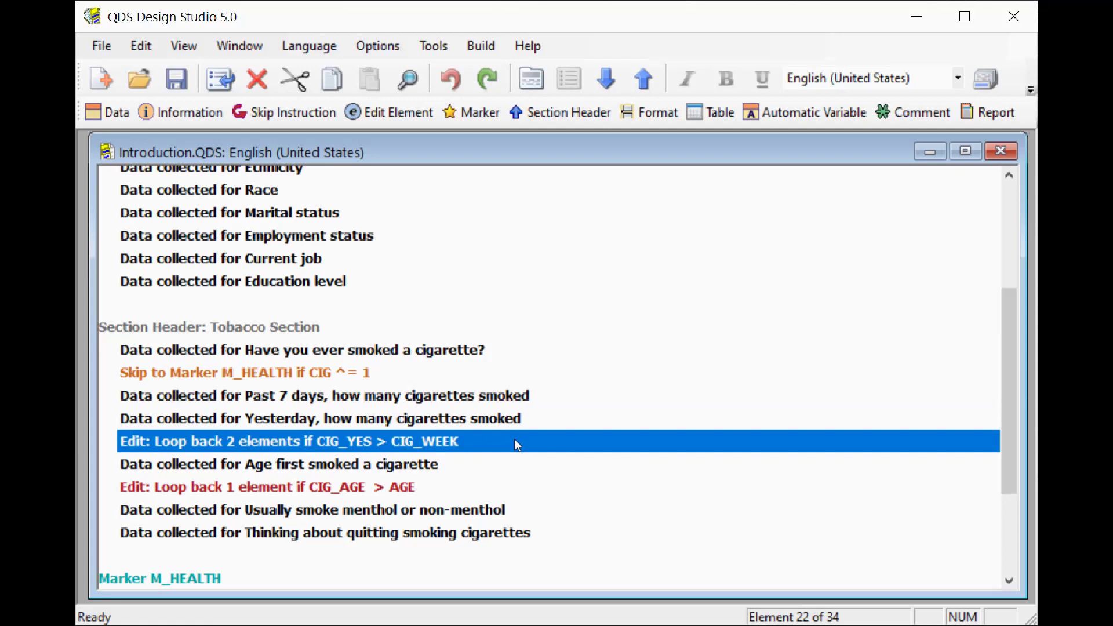
Examine the two edit instructions and the neighbouring data elements in the Tobacco Section.
{"action": "key", "text": "Down"}
{"action": "key", "text": "Down"}
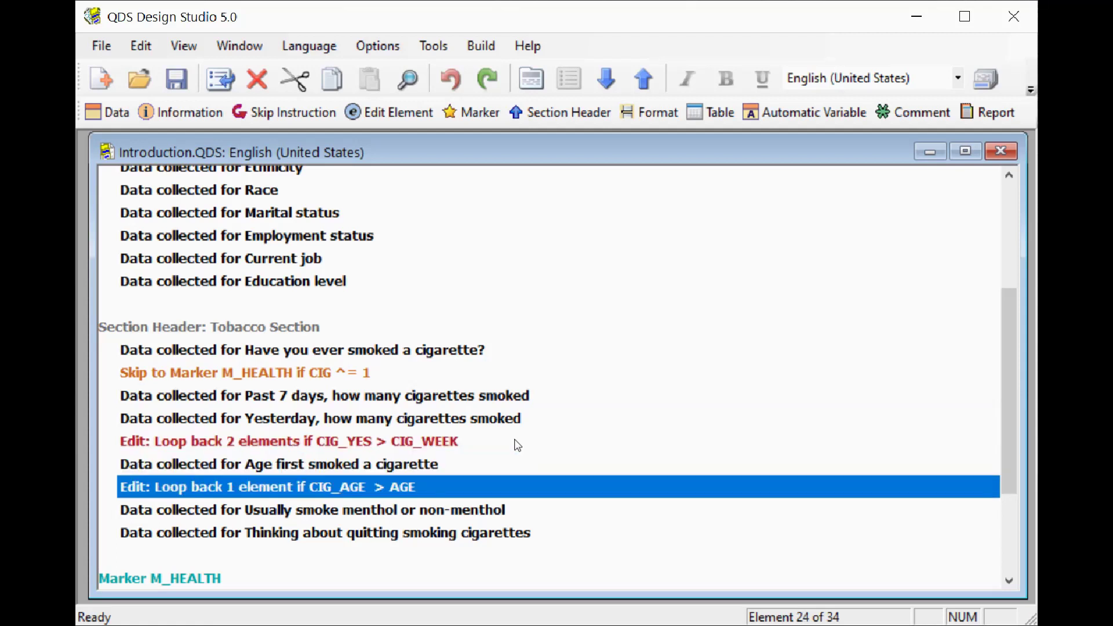
{"action": "key", "text": "Down"}
{"action": "key", "text": "Up"}
{"action": "key", "text": "Up"}
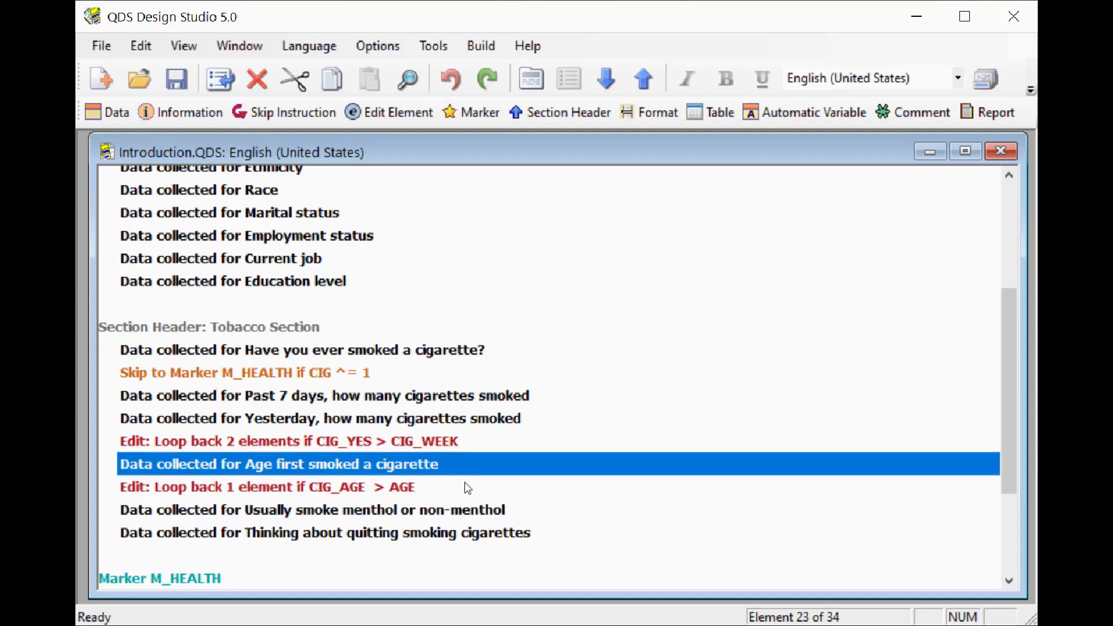
{"action": "key", "text": "Down"}
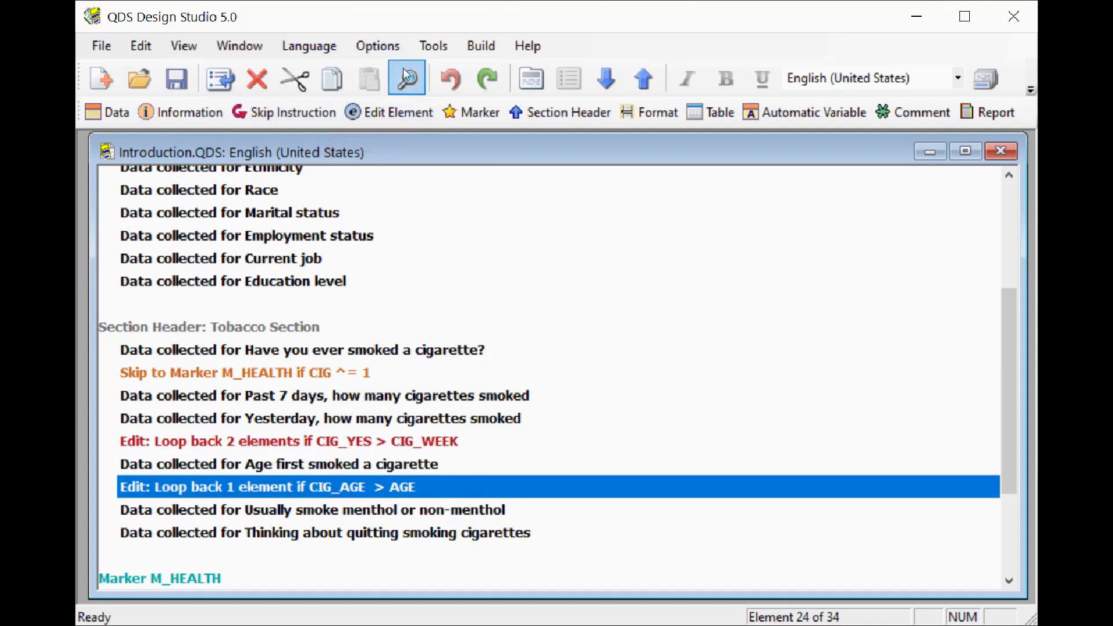
In the data defaults for test mode, set the response for the Yes/No type to Yes.
{"action": "left_click", "coordinate": [378, 49]}
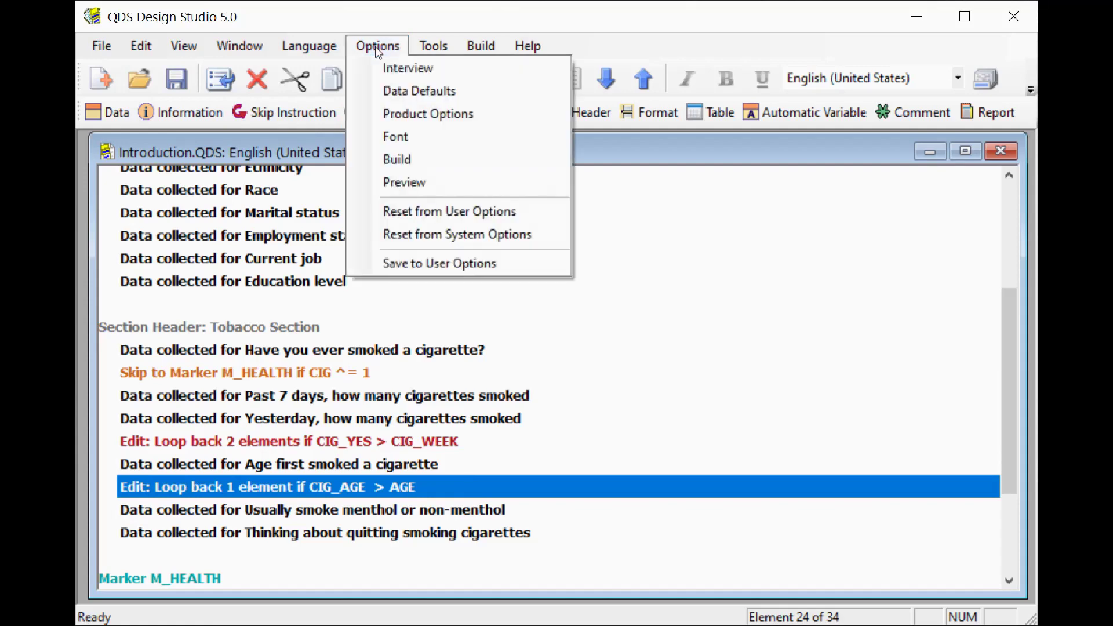
{"action": "left_click", "coordinate": [407, 91]}
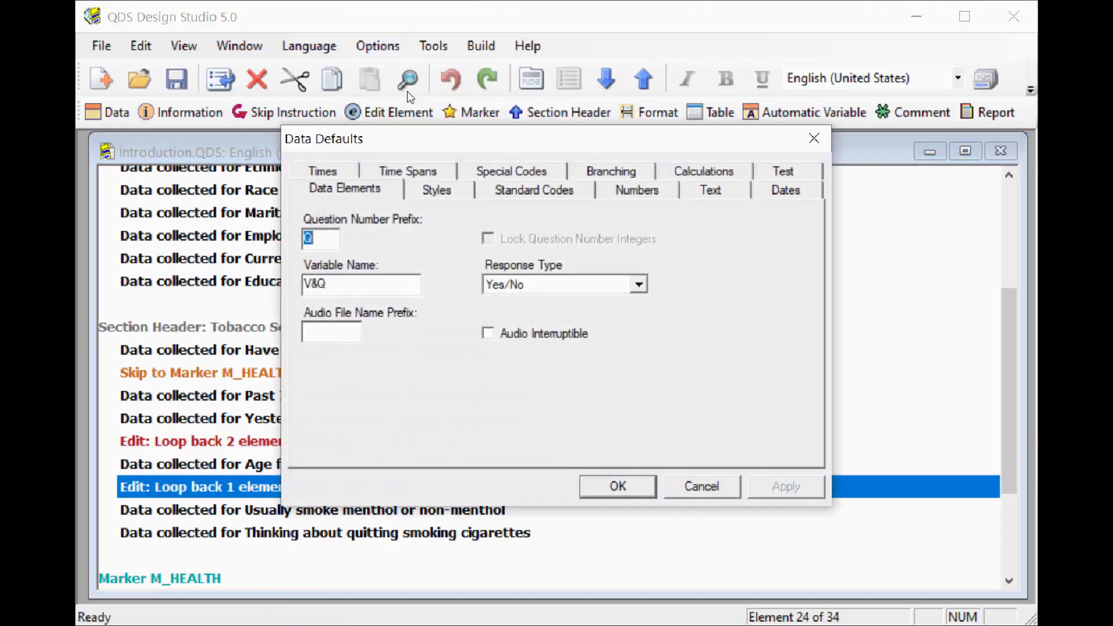
{"action": "left_click", "coordinate": [794, 172]}
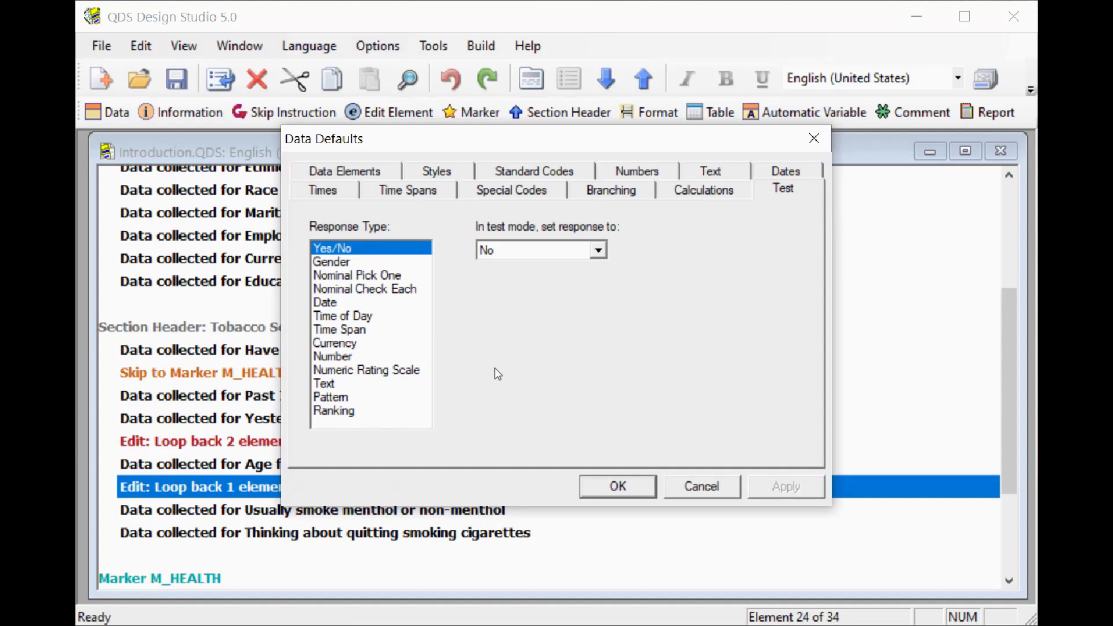
{"action": "left_click", "coordinate": [597, 250]}
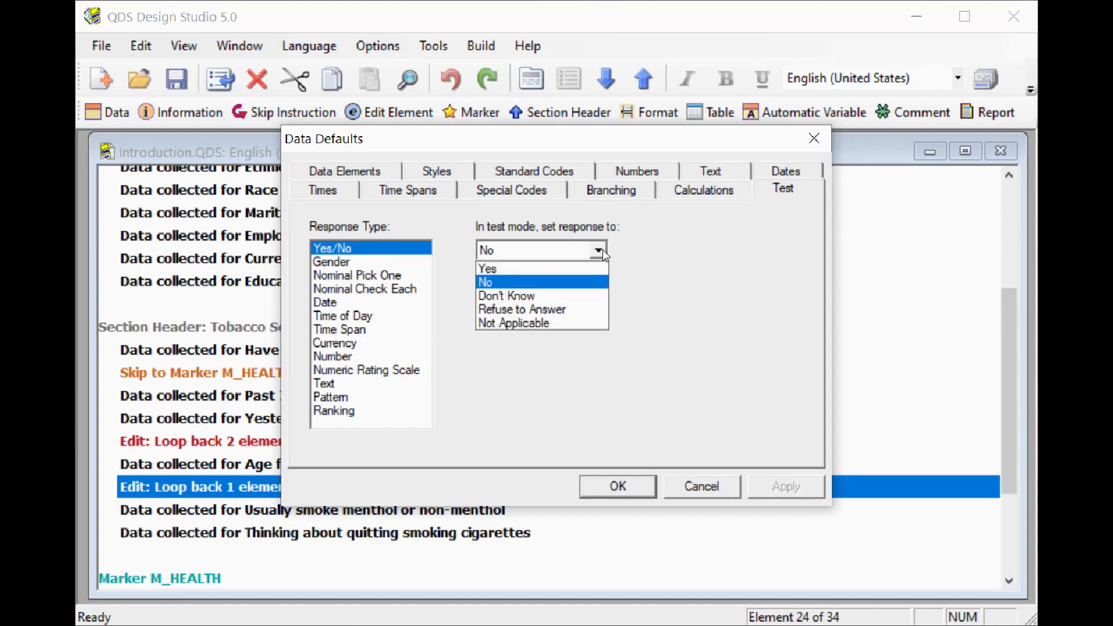
{"action": "left_click", "coordinate": [494, 267]}
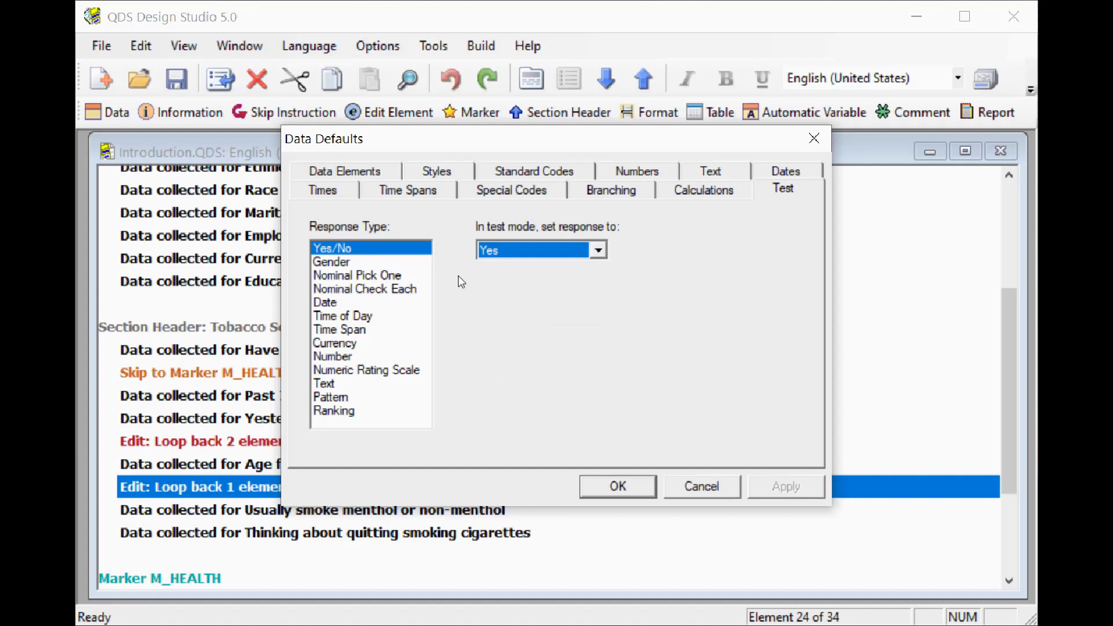
Set the test-mode response for the Nominal Pick One type to Midpoint value and accept the data defaults.
{"action": "left_click", "coordinate": [379, 277]}
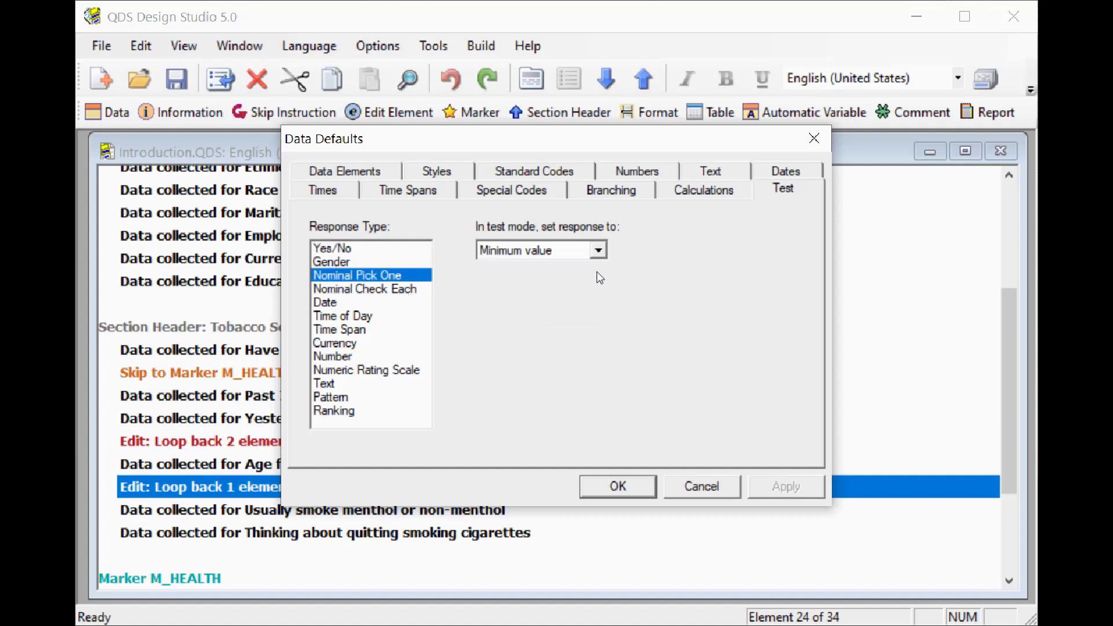
{"action": "left_click", "coordinate": [602, 253]}
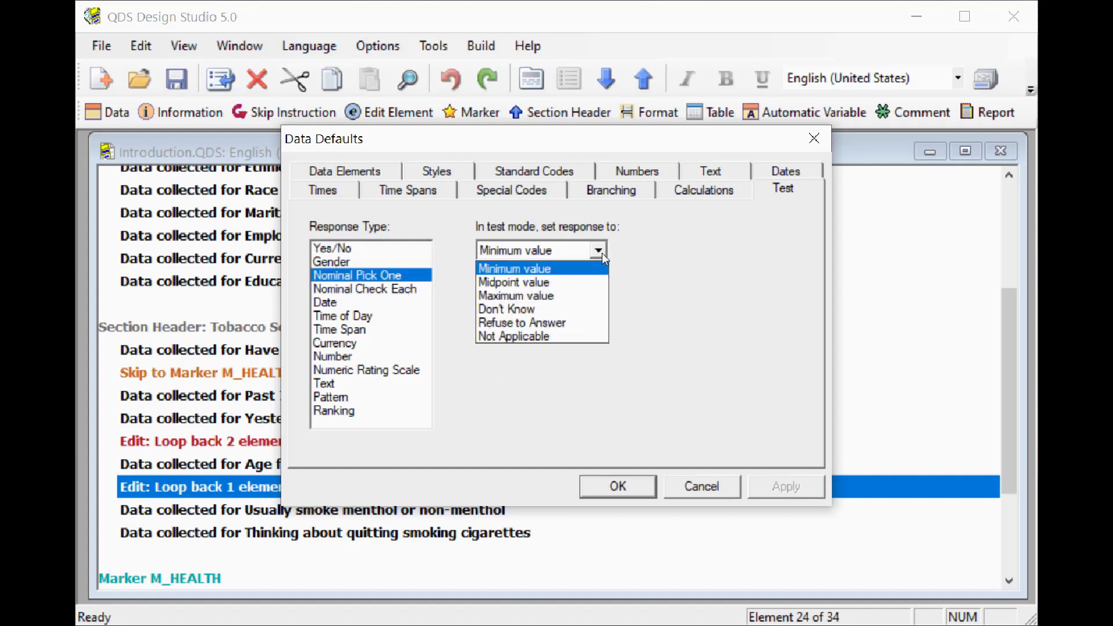
{"action": "left_click", "coordinate": [538, 283]}
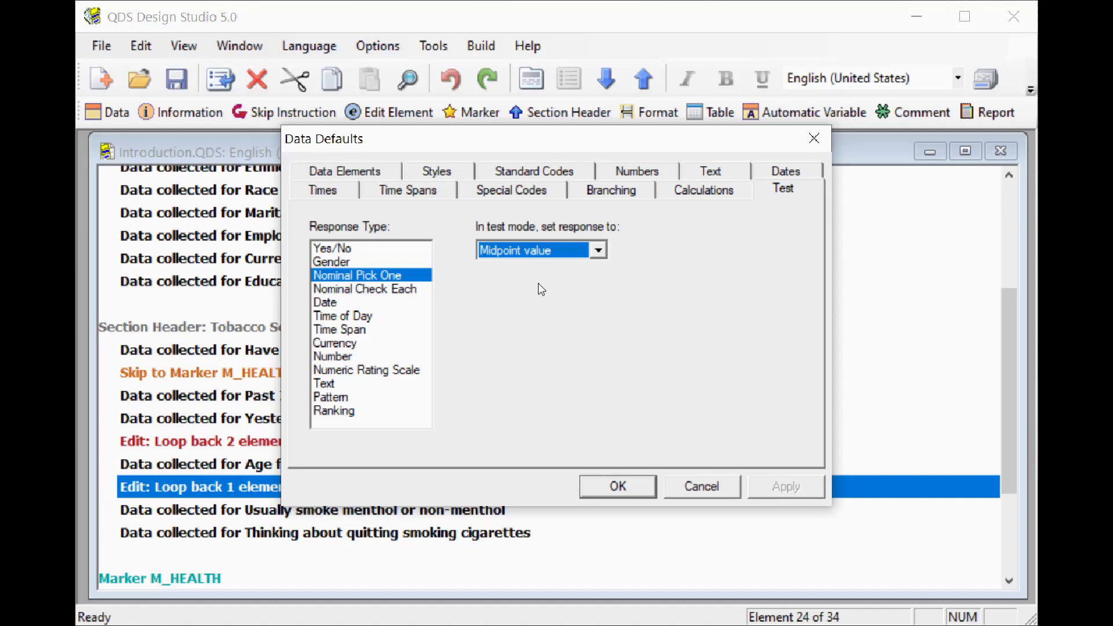
{"action": "left_click", "coordinate": [606, 485]}
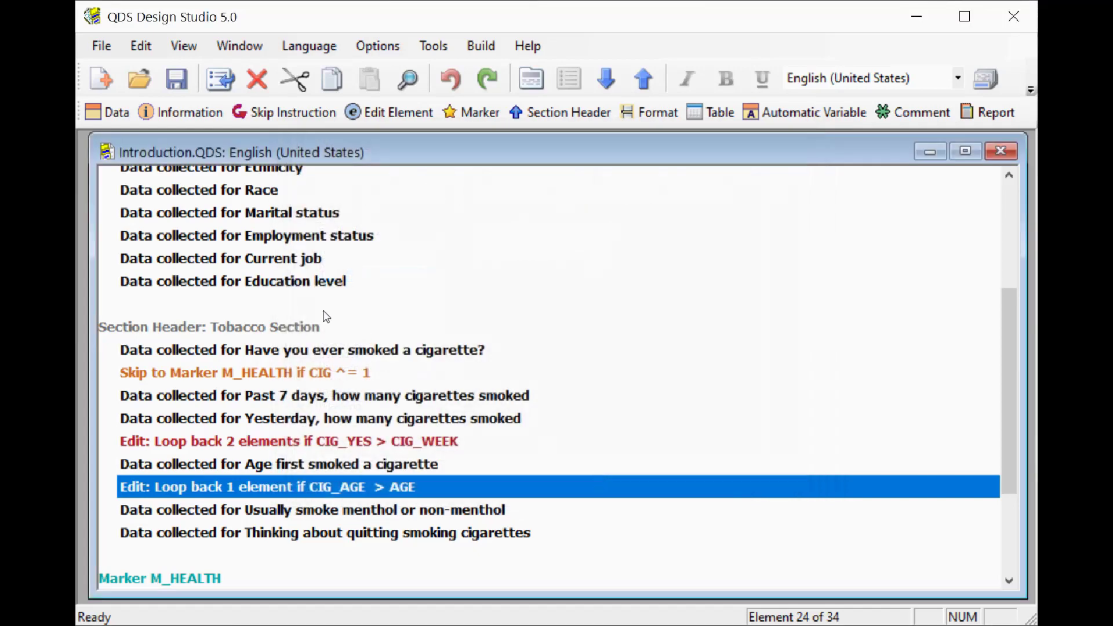
Open the Date of Birth question in the Demographics Section and set its test-mode response to Specify.
{"action": "left_click", "coordinate": [296, 304]}
{"action": "key", "text": "Up"}
{"action": "key", "text": "Up"}
{"action": "key", "text": "Up"}
{"action": "key", "text": "Up"}
{"action": "key", "text": "Up"}
{"action": "key", "text": "Up"}
{"action": "key", "text": "Up"}
{"action": "key", "text": "Up"}
{"action": "key", "text": "Up"}
{"action": "key", "text": "Up"}
{"action": "key", "text": "Up"}
{"action": "key", "text": "Up"}
{"action": "key", "text": "Up"}
{"action": "key", "text": "Up"}
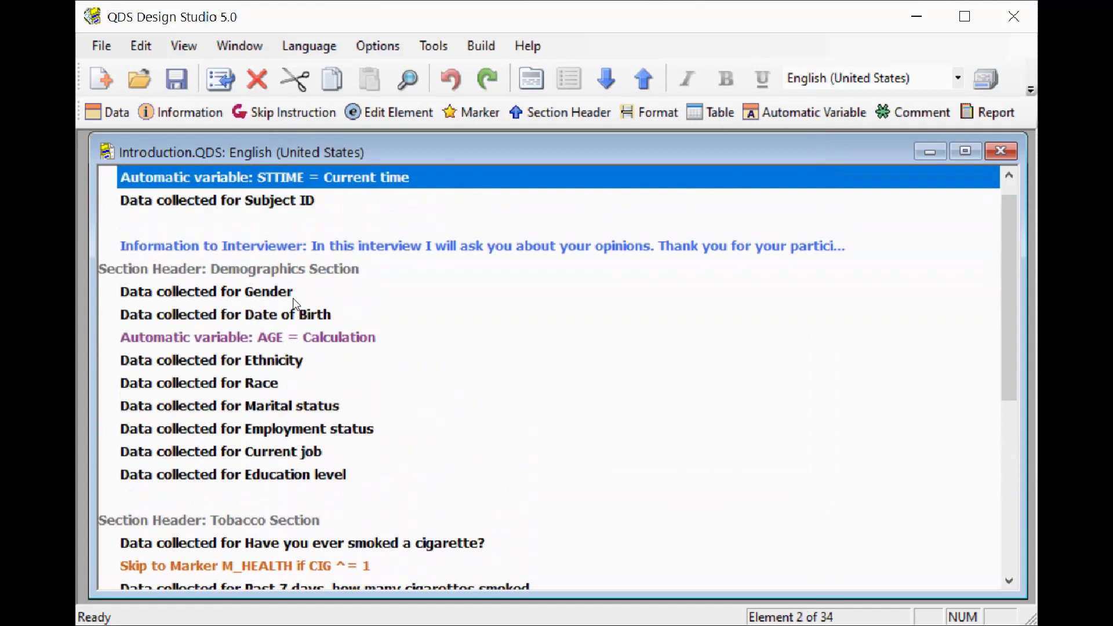
{"action": "key", "text": "Down"}
{"action": "key", "text": "Down"}
{"action": "key", "text": "Down"}
{"action": "key", "text": "Down"}
{"action": "key", "text": "Down"}
{"action": "key", "text": "Down"}
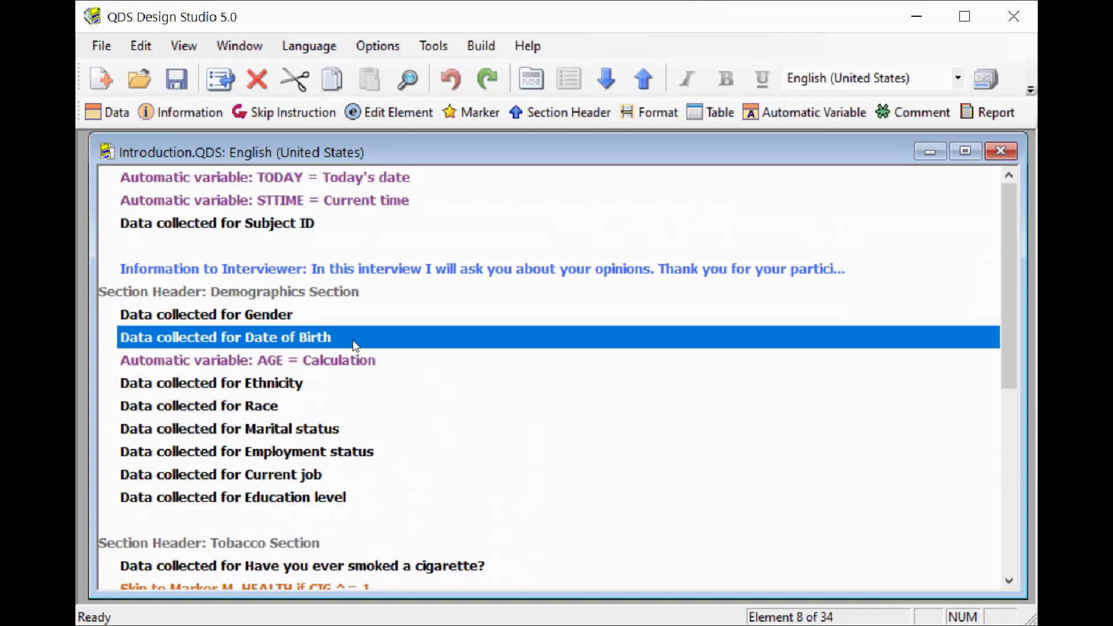
{"action": "double_click", "coordinate": [353, 340]}
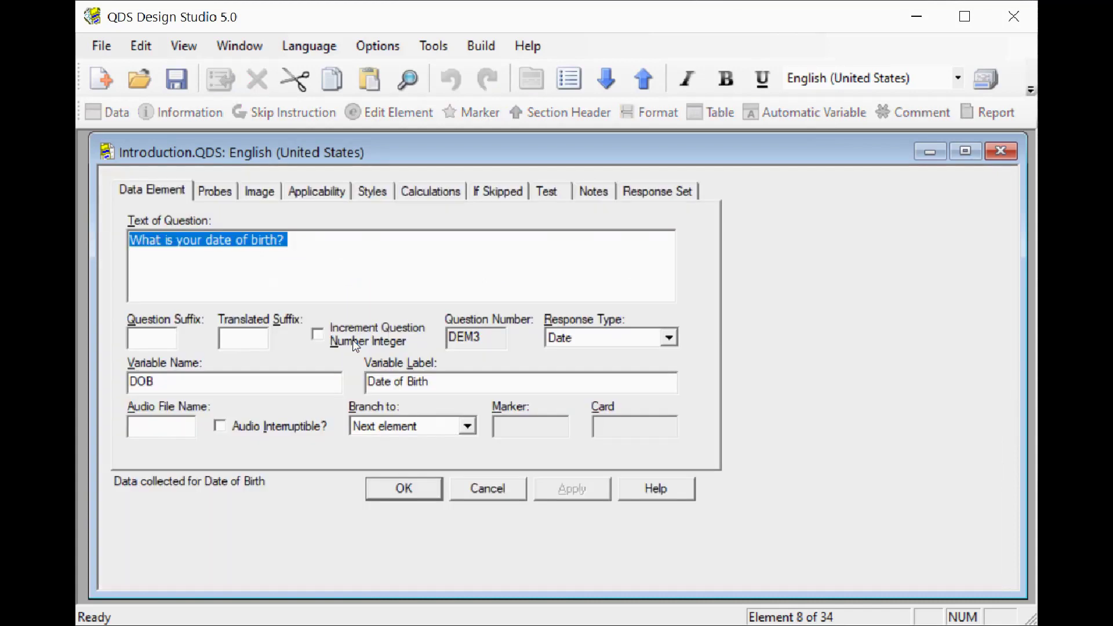
{"action": "left_click", "coordinate": [311, 240]}
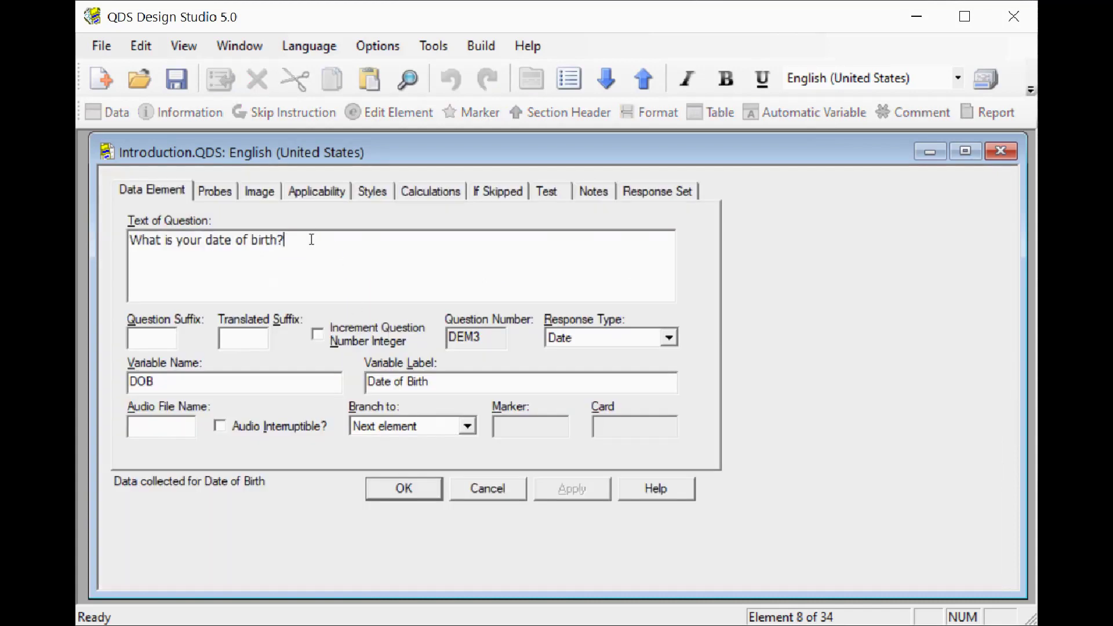
{"action": "left_click", "coordinate": [550, 189]}
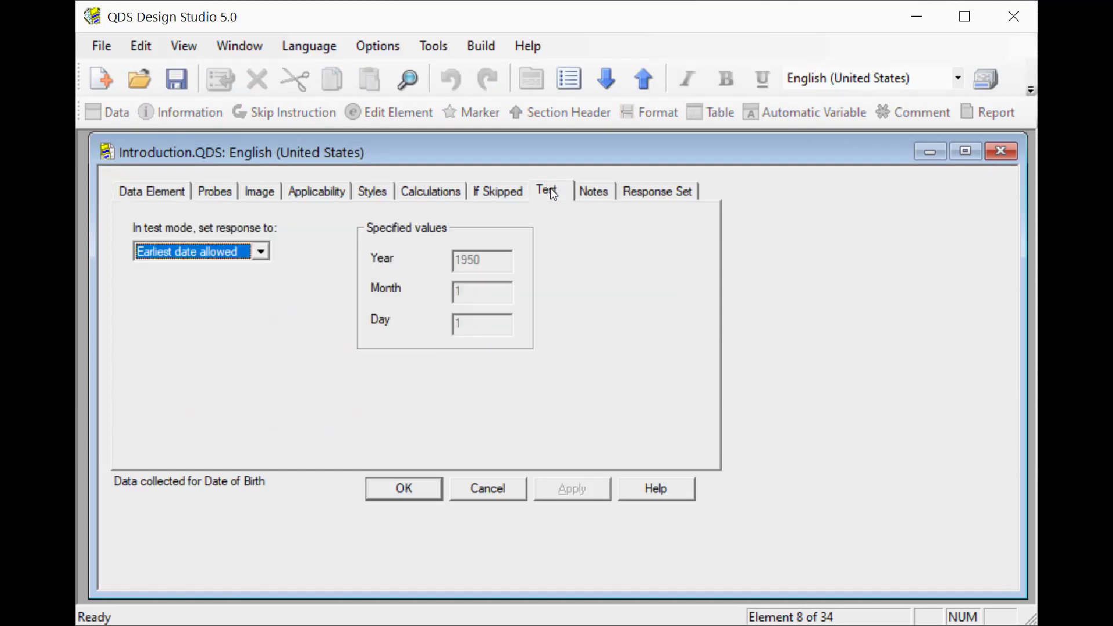
{"action": "left_click", "coordinate": [262, 253]}
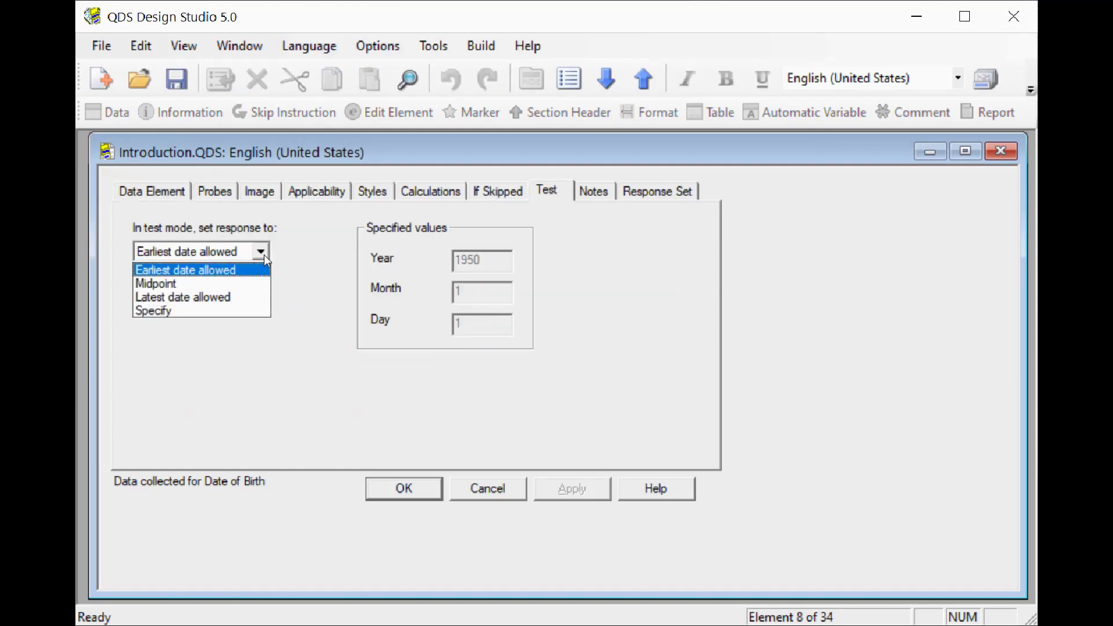
{"action": "left_click", "coordinate": [181, 313]}
Enter the test year, month and day as the Date of Birth question's specified values and save the element.
{"action": "left_click", "coordinate": [486, 265]}
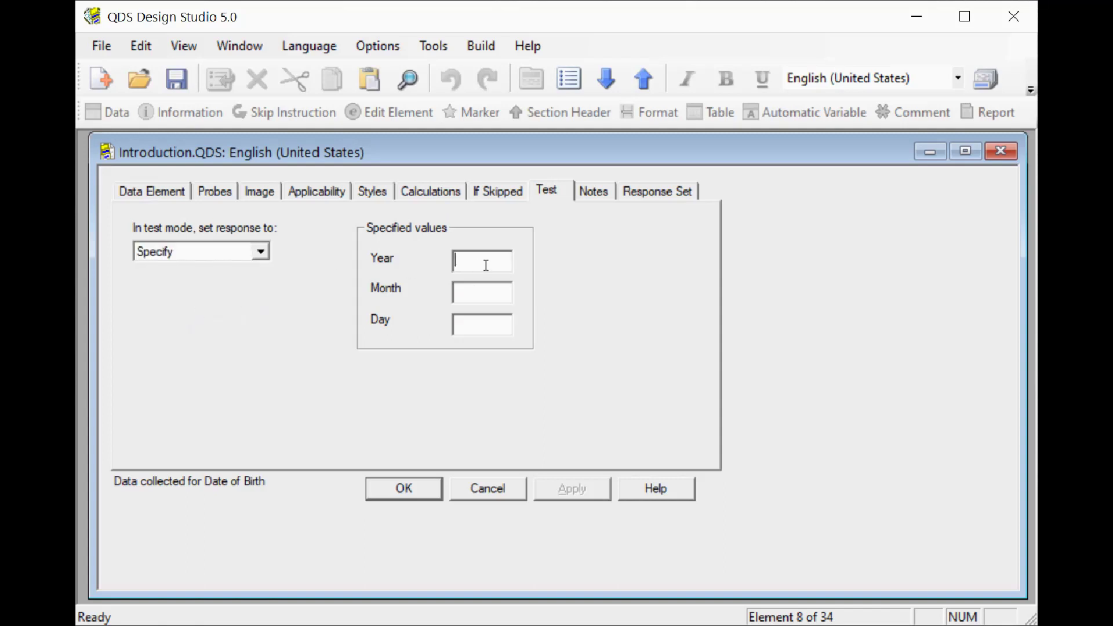
{"action": "type", "text": "2000"}
{"action": "left_click", "coordinate": [479, 293]}
{"action": "type", "text": "3"}
{"action": "left_click", "coordinate": [484, 321]}
{"action": "type", "text": "14"}
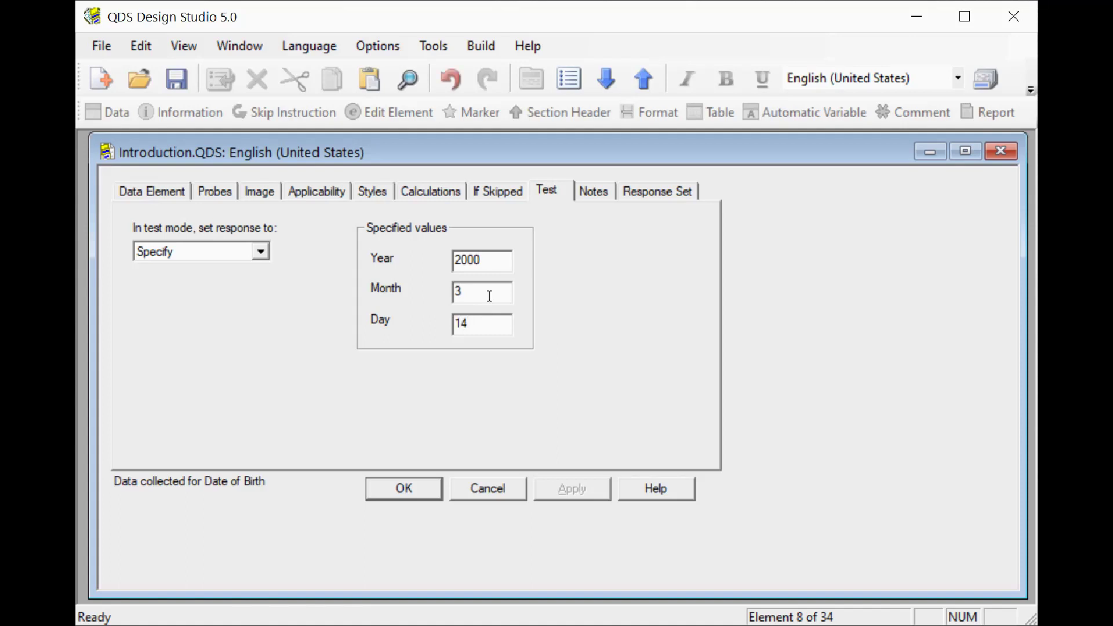
{"action": "left_click", "coordinate": [410, 489]}
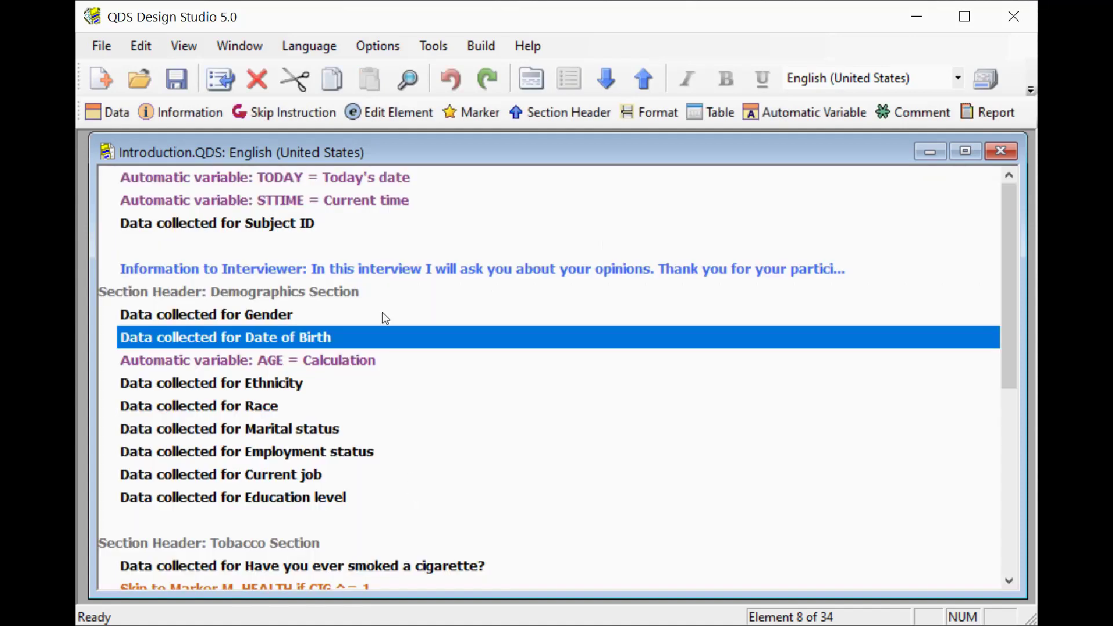
In the preview options, specify 6/1/2020 as the preview interview date and append the variable name to the question text.
{"action": "left_click", "coordinate": [421, 362]}
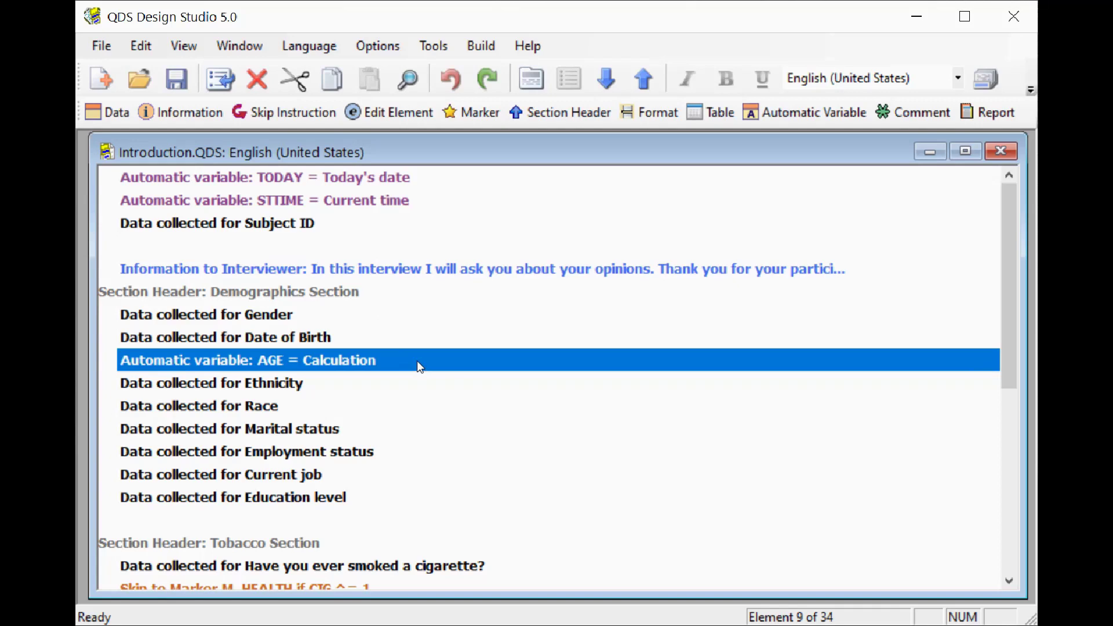
{"action": "left_click", "coordinate": [350, 339]}
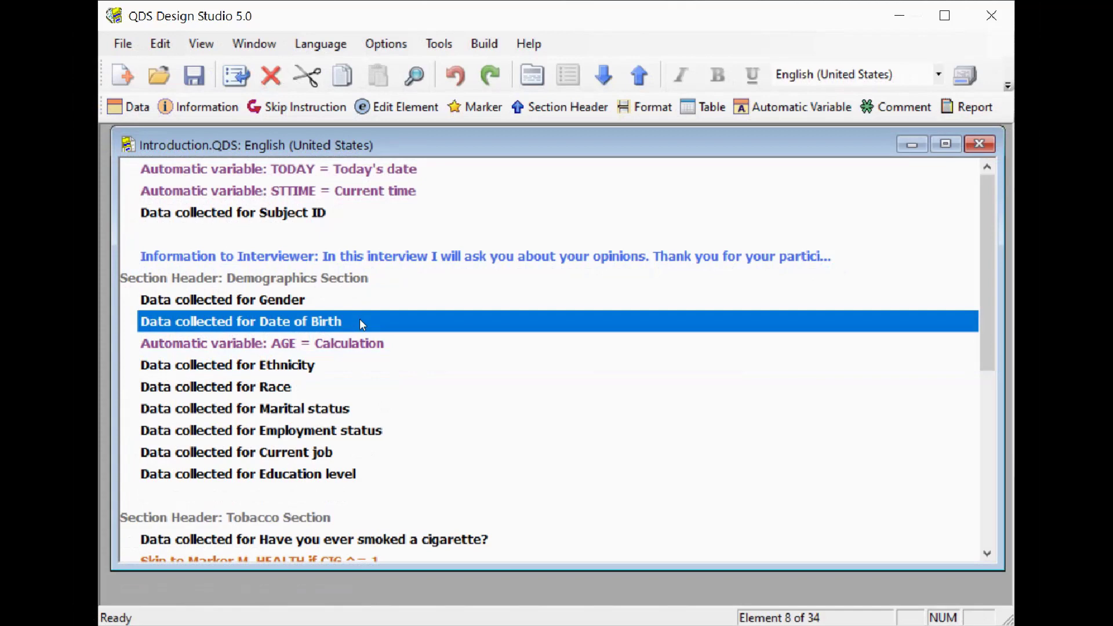
{"action": "left_click", "coordinate": [388, 45]}
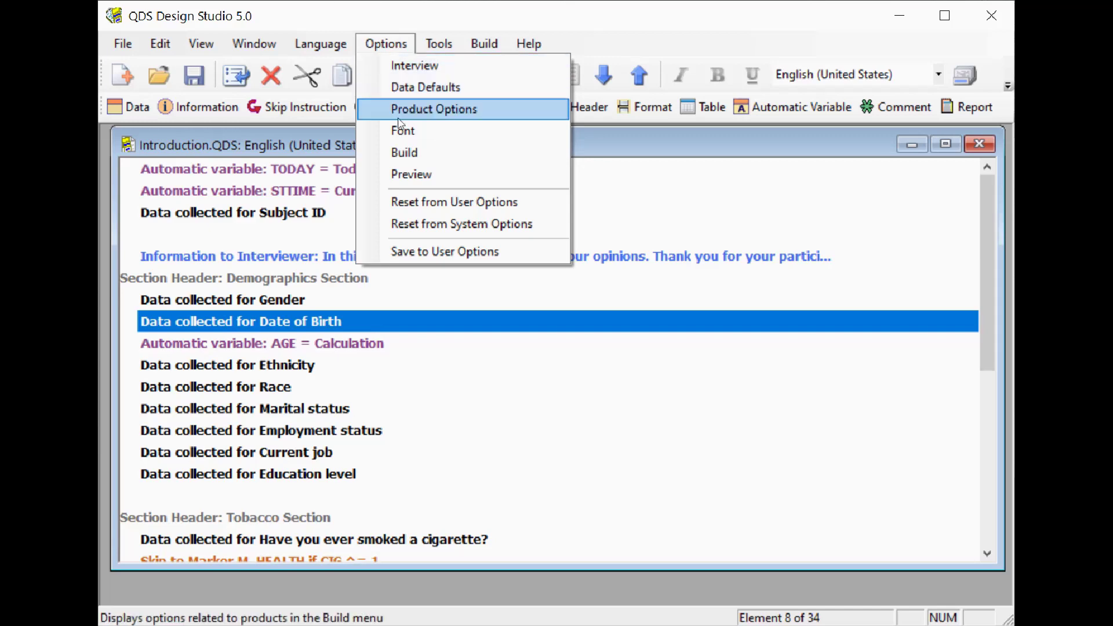
{"action": "left_click", "coordinate": [429, 174]}
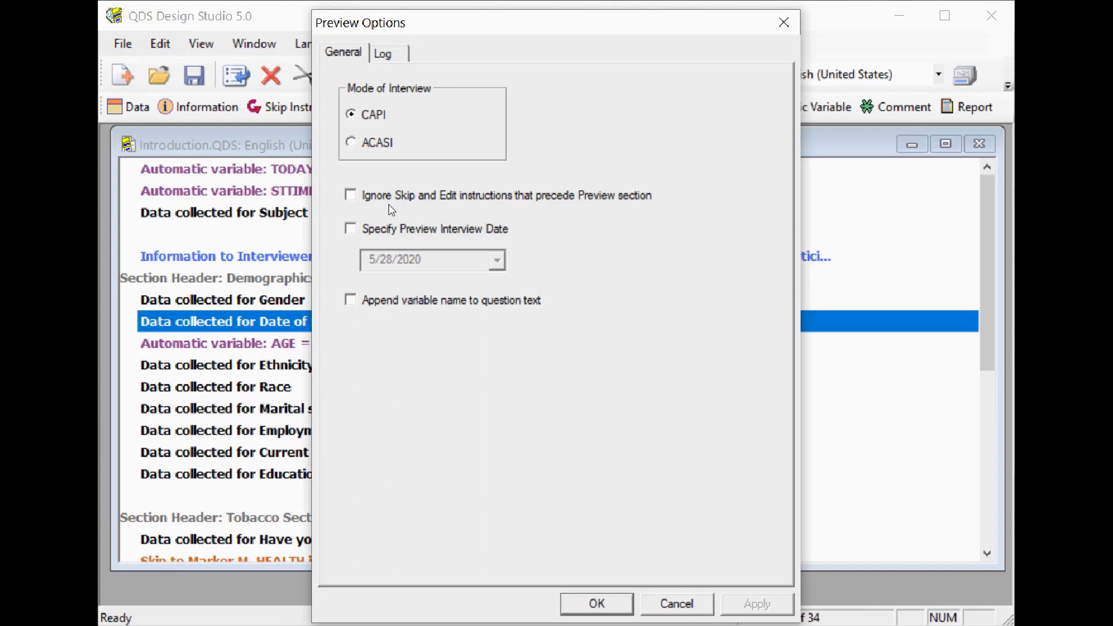
{"action": "left_click", "coordinate": [352, 230]}
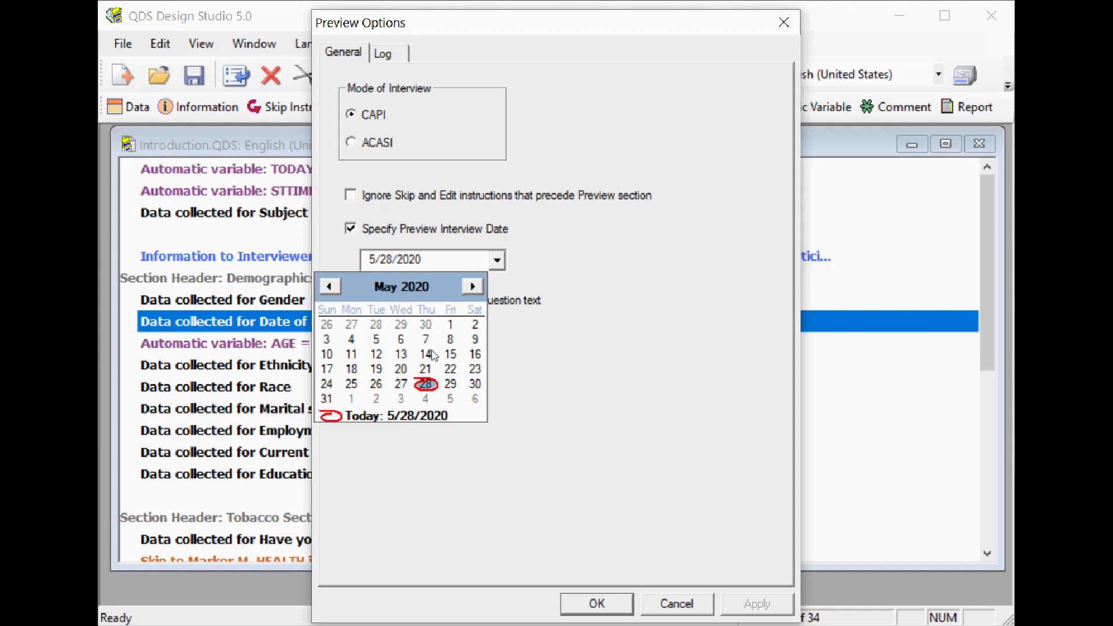
{"action": "left_click", "coordinate": [352, 399]}
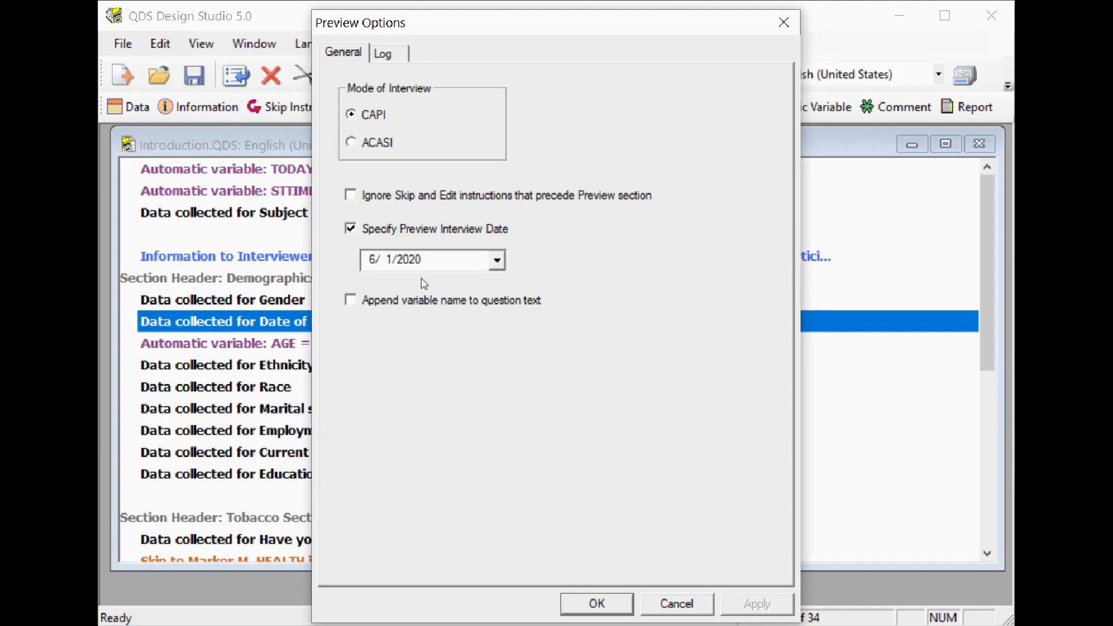
{"action": "left_click", "coordinate": [354, 302]}
Enable the preview session log and name its test section "tobacco".
{"action": "left_click", "coordinate": [385, 54]}
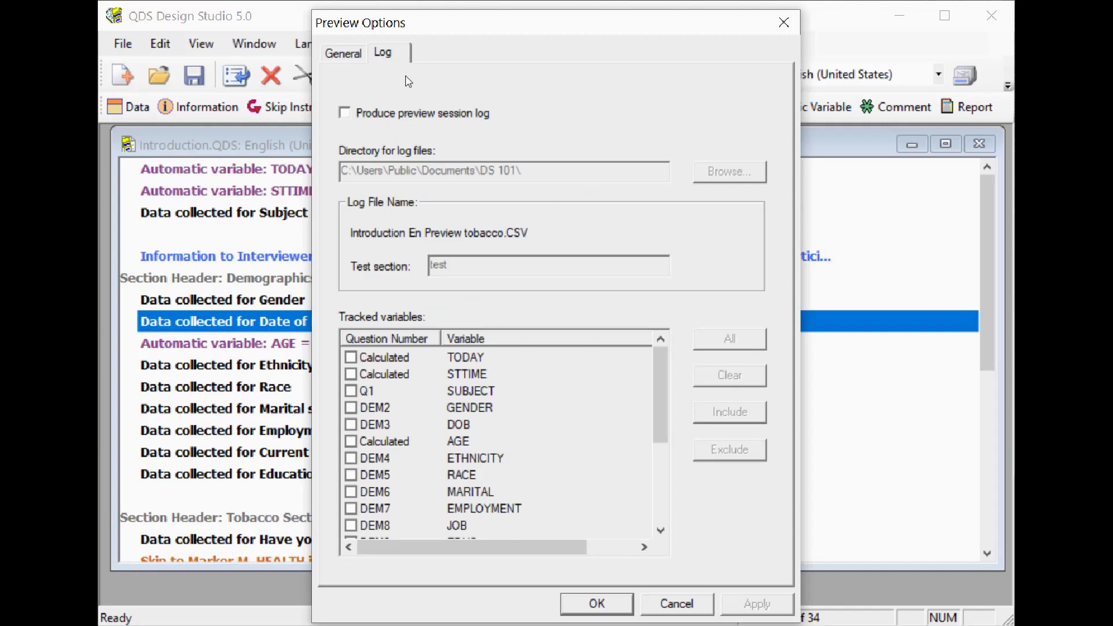
{"action": "left_click", "coordinate": [345, 114]}
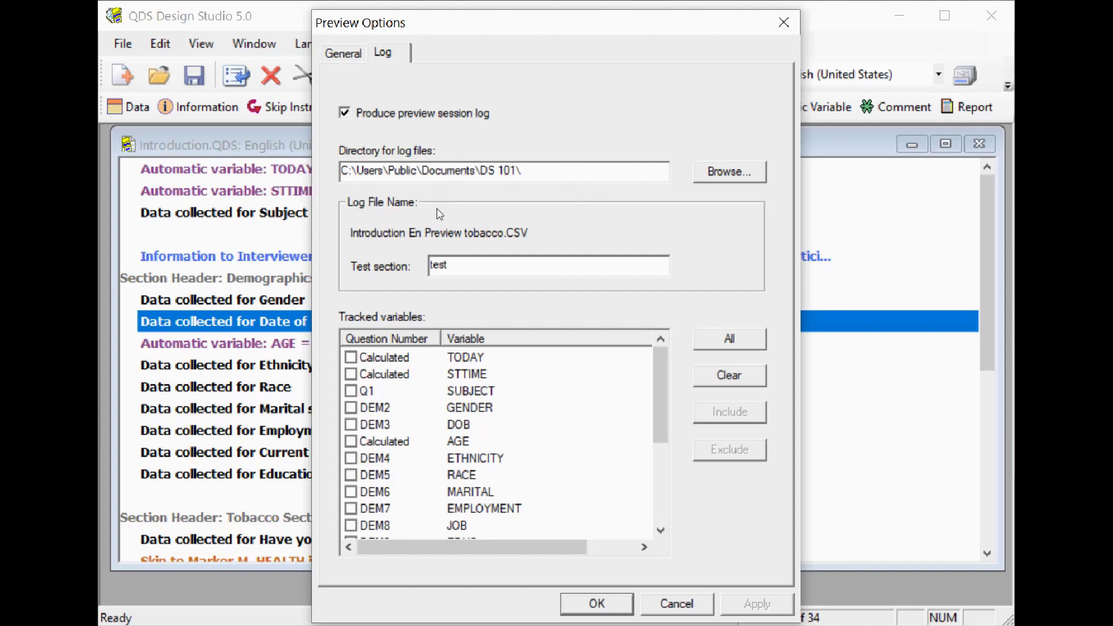
{"action": "left_click", "coordinate": [458, 266]}
{"action": "key", "text": "BackSpace"}
{"action": "key", "text": "BackSpace"}
{"action": "key", "text": "BackSpace"}
{"action": "key", "text": "BackSpace"}
{"action": "type", "text": "tobacco"}
Track the variables SUBJECT, GENDER, DOB and AGE in the preview log.
{"action": "left_click", "coordinate": [350, 391]}
{"action": "left_click", "coordinate": [352, 408]}
{"action": "left_click", "coordinate": [351, 425]}
{"action": "left_click", "coordinate": [351, 442]}
Include the tobacco questions TOB10 through TOB15 in the tracked variables and accept the preview options.
{"action": "left_click_drag", "start_coordinate": [659, 378], "coordinate": [652, 462]}
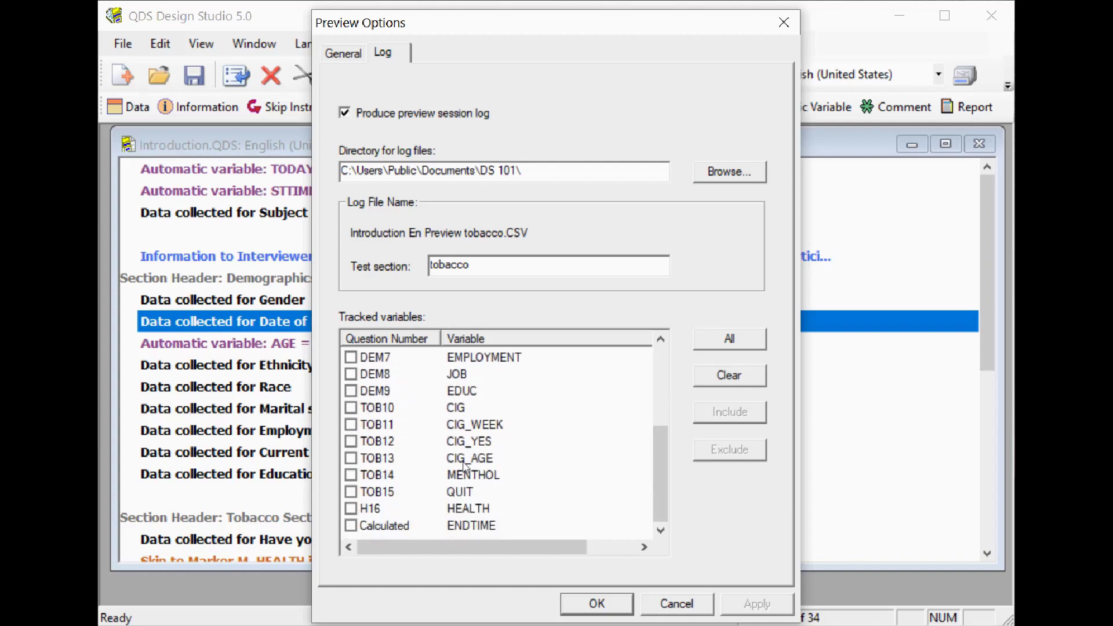
{"action": "left_click", "coordinate": [381, 409]}
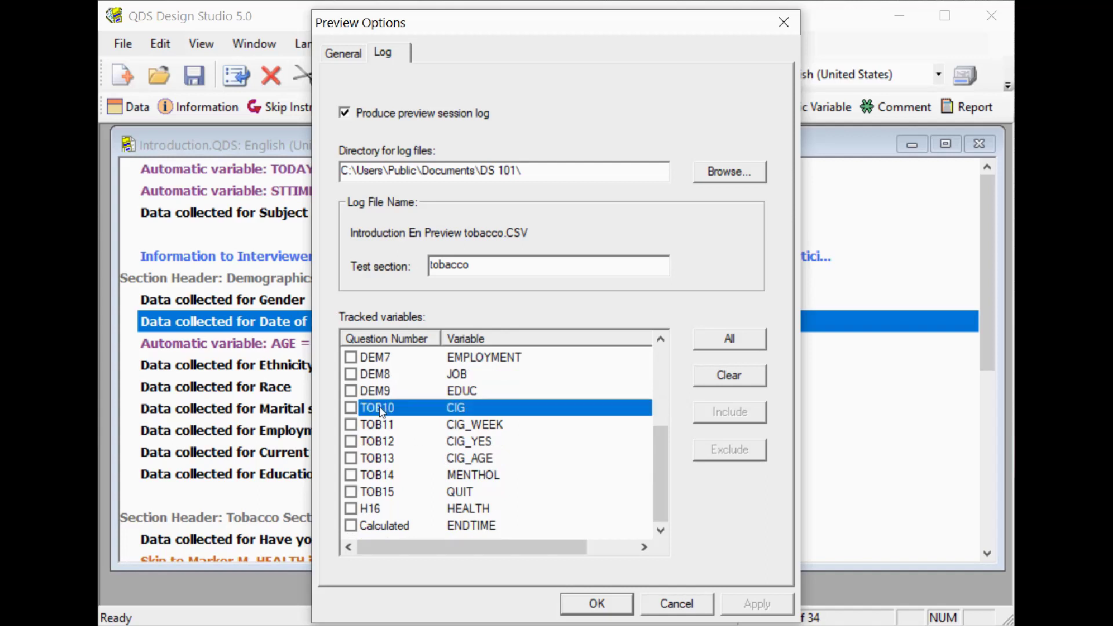
{"action": "left_click", "coordinate": [399, 494], "text": "shift"}
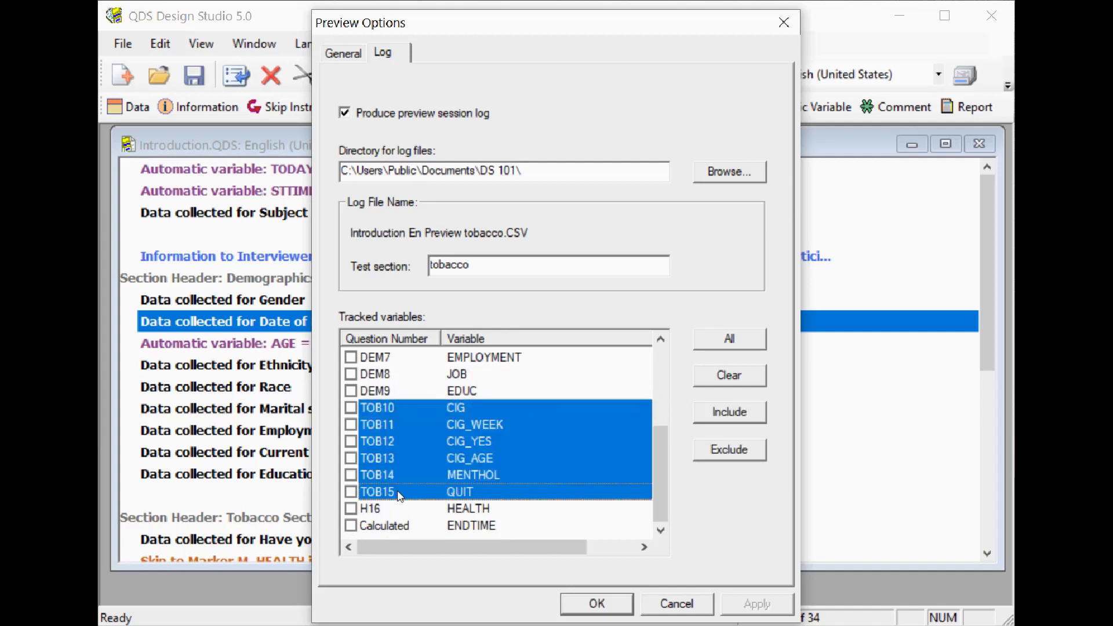
{"action": "left_click", "coordinate": [756, 412]}
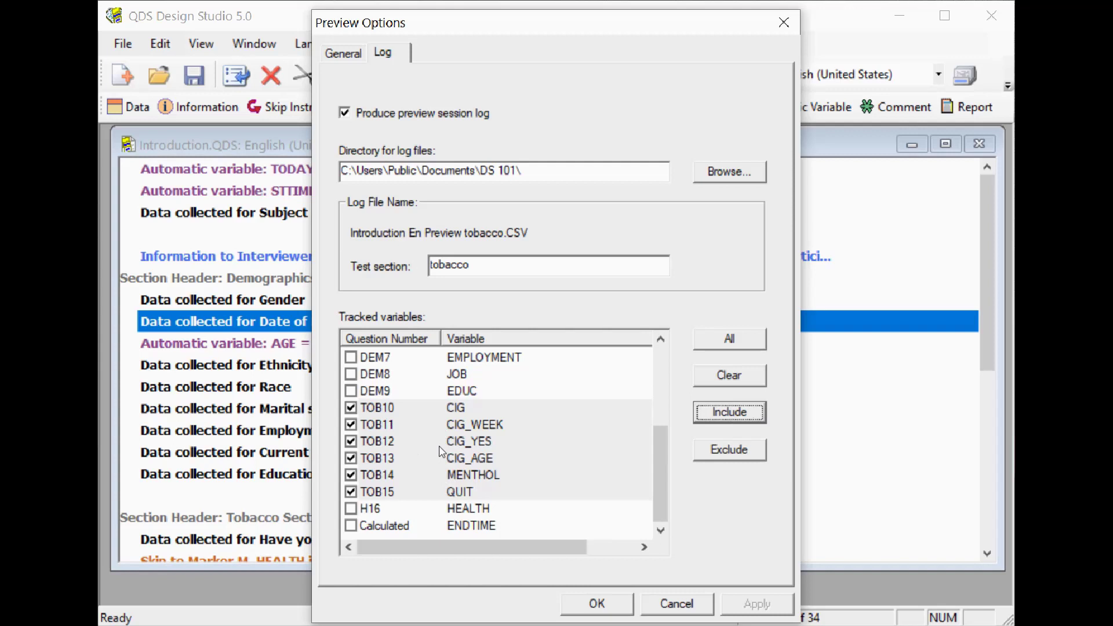
{"action": "left_click", "coordinate": [597, 604]}
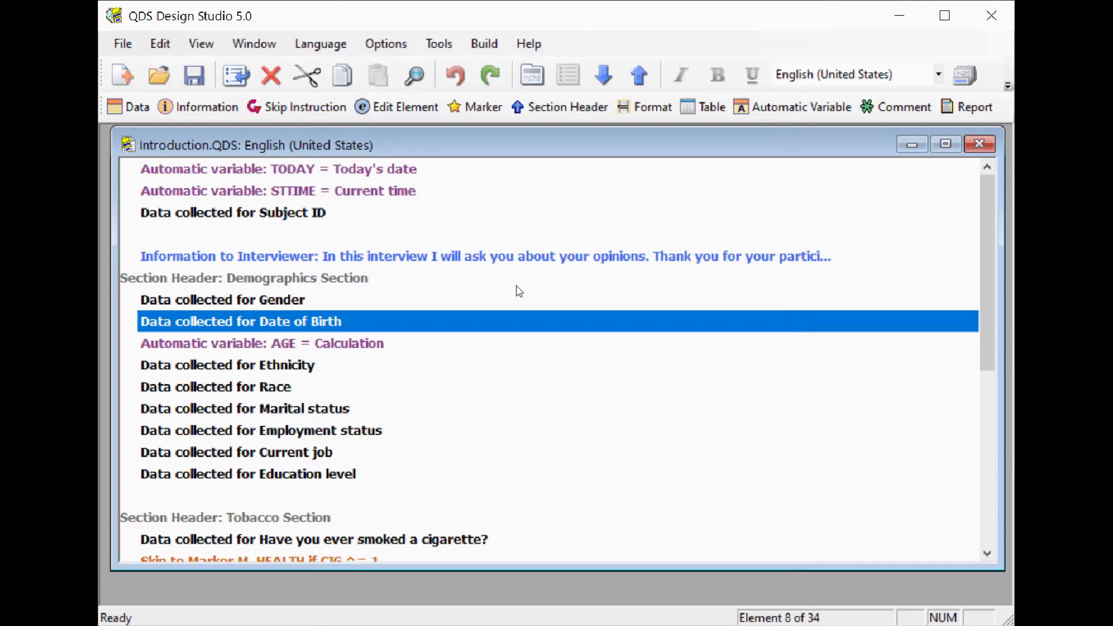
Run the questionnaire preview, test the skip by answering No to the CIG smoking question, and return to that question.
{"action": "left_click", "coordinate": [428, 51]}
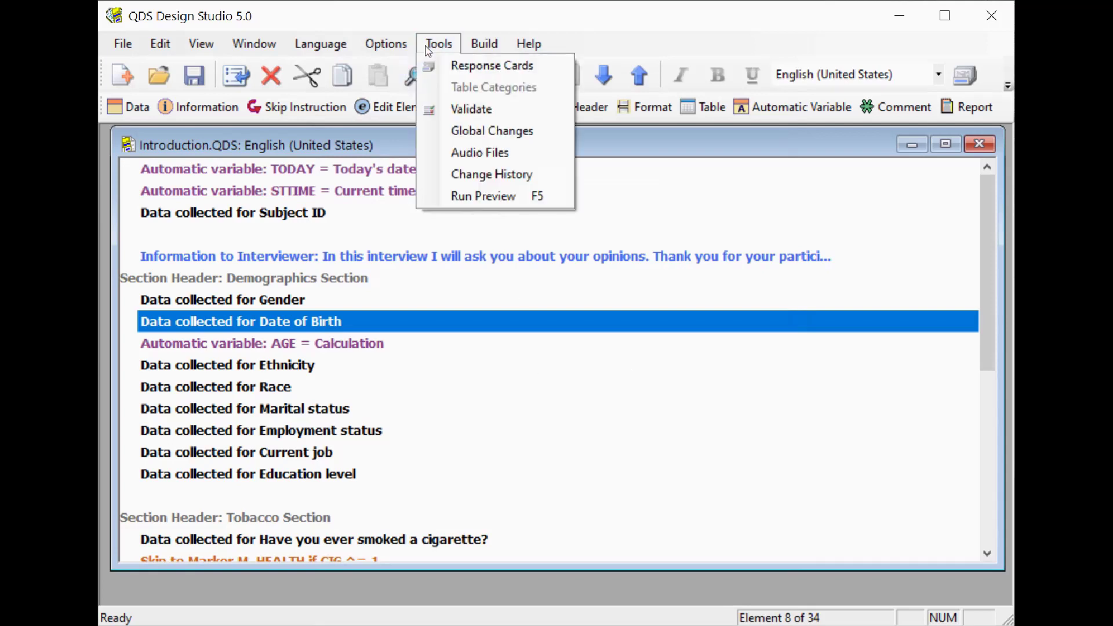
{"action": "left_click", "coordinate": [565, 200]}
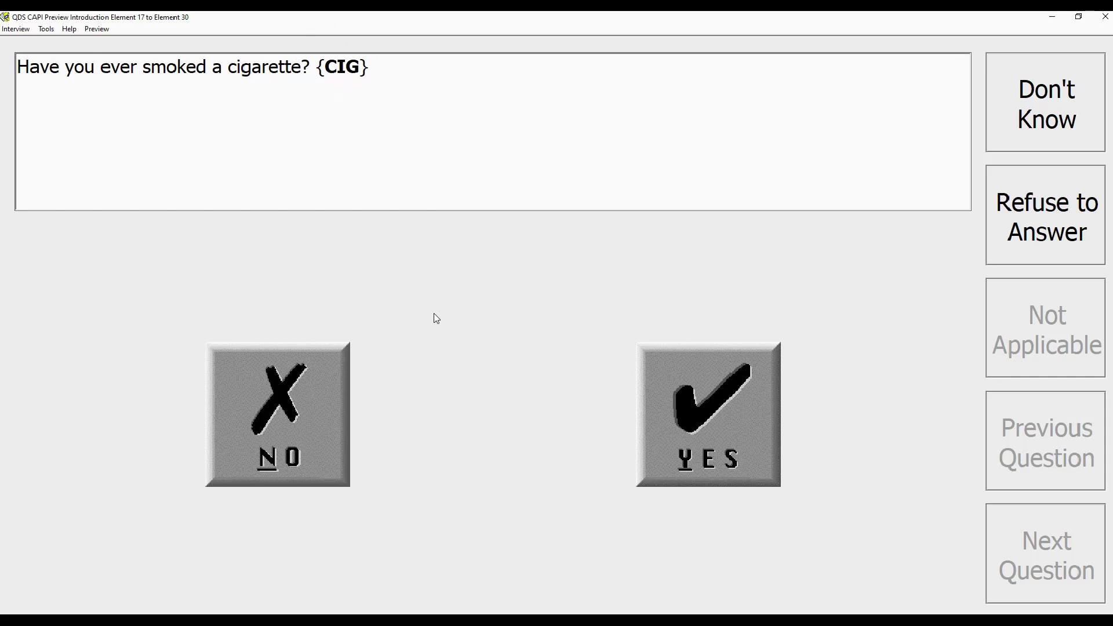
{"action": "left_click", "coordinate": [315, 398]}
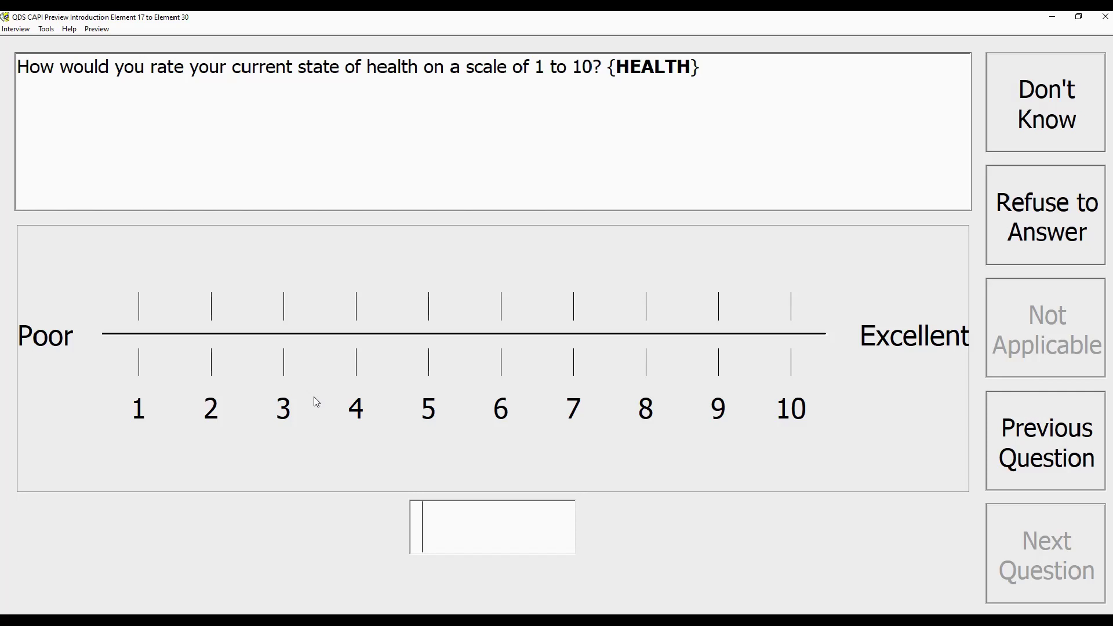
{"action": "left_click", "coordinate": [1032, 434]}
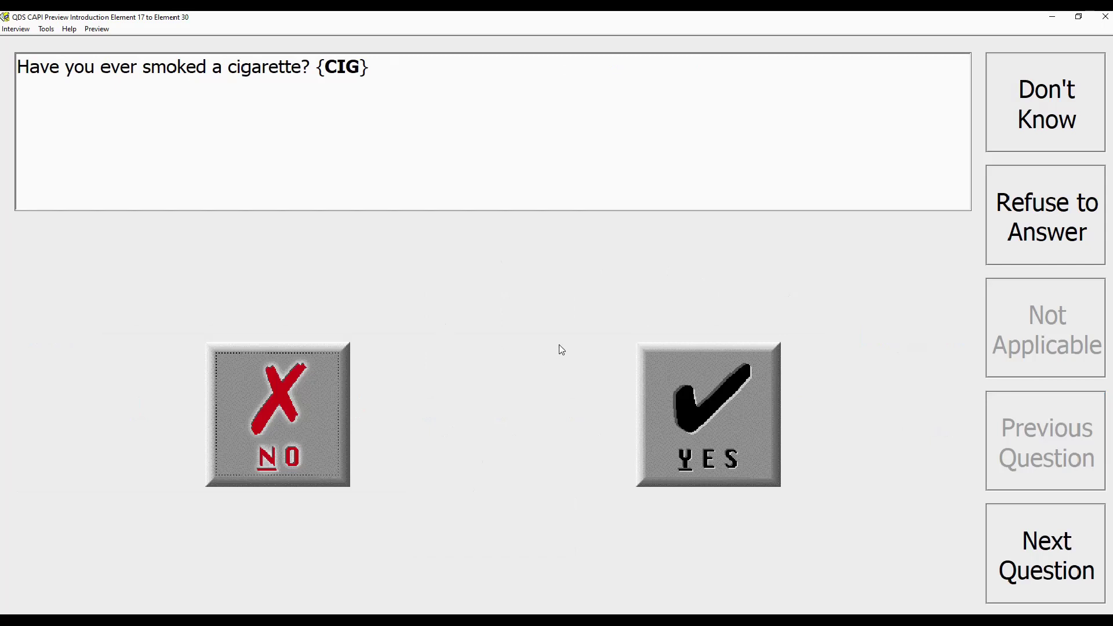
Answer Don't Know to the CIG question, return to it from HEALTH, and add the response values to the log.
{"action": "left_click", "coordinate": [1050, 98]}
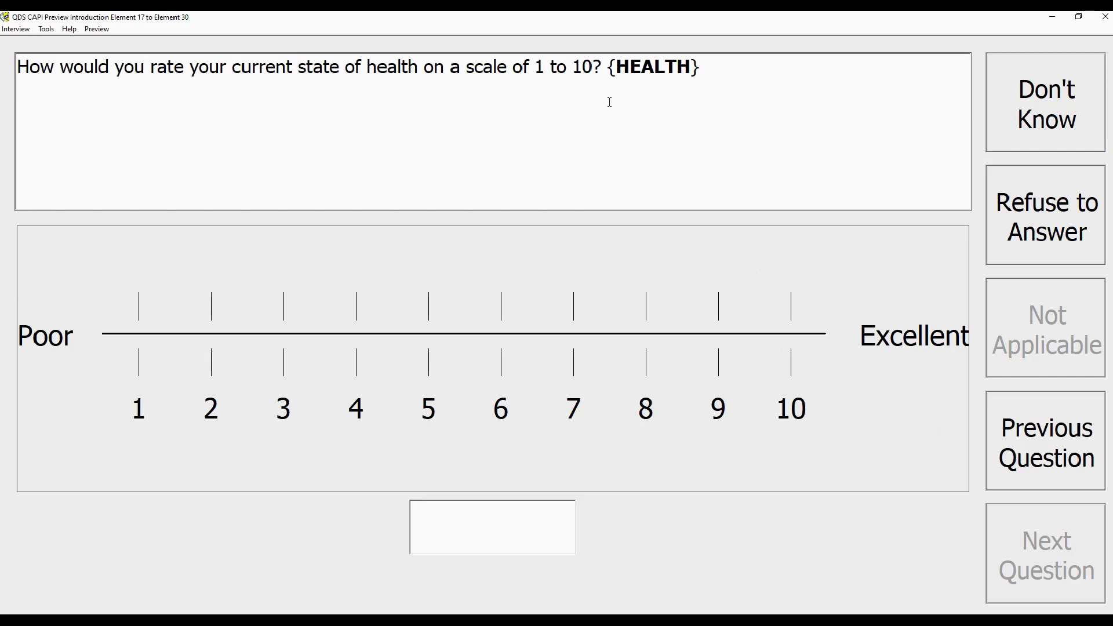
{"action": "left_click", "coordinate": [1043, 441]}
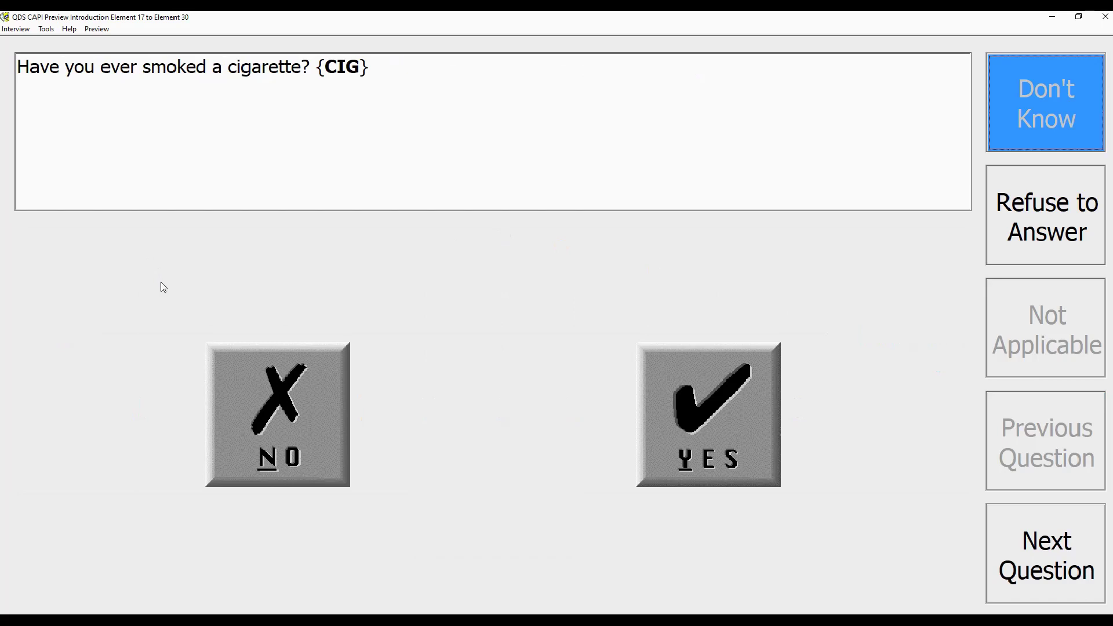
{"action": "left_click", "coordinate": [96, 30]}
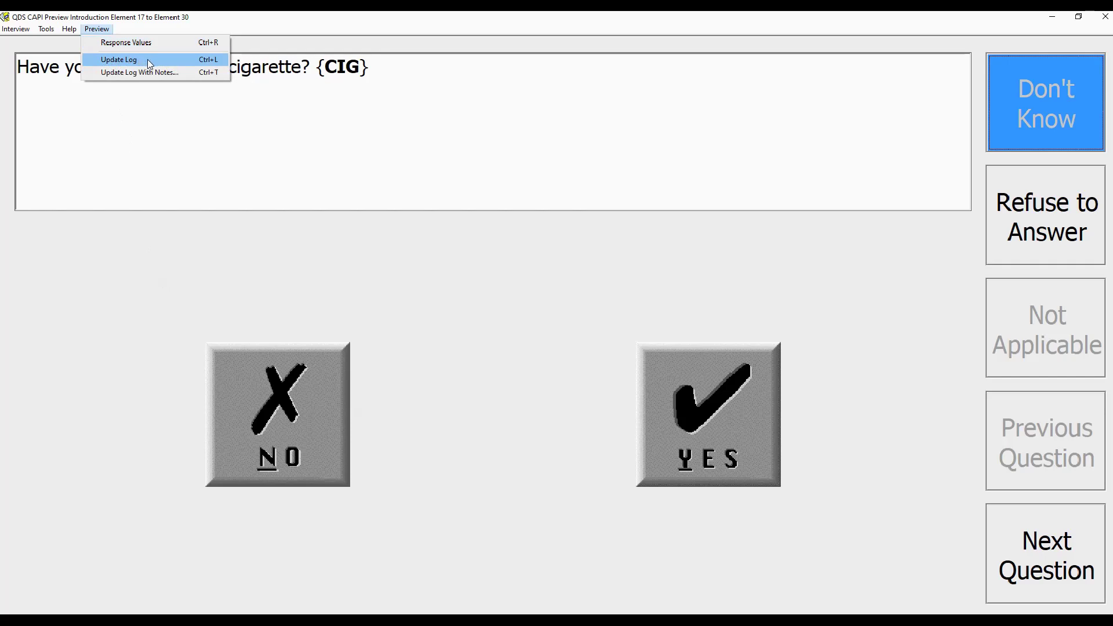
{"action": "left_click", "coordinate": [193, 63]}
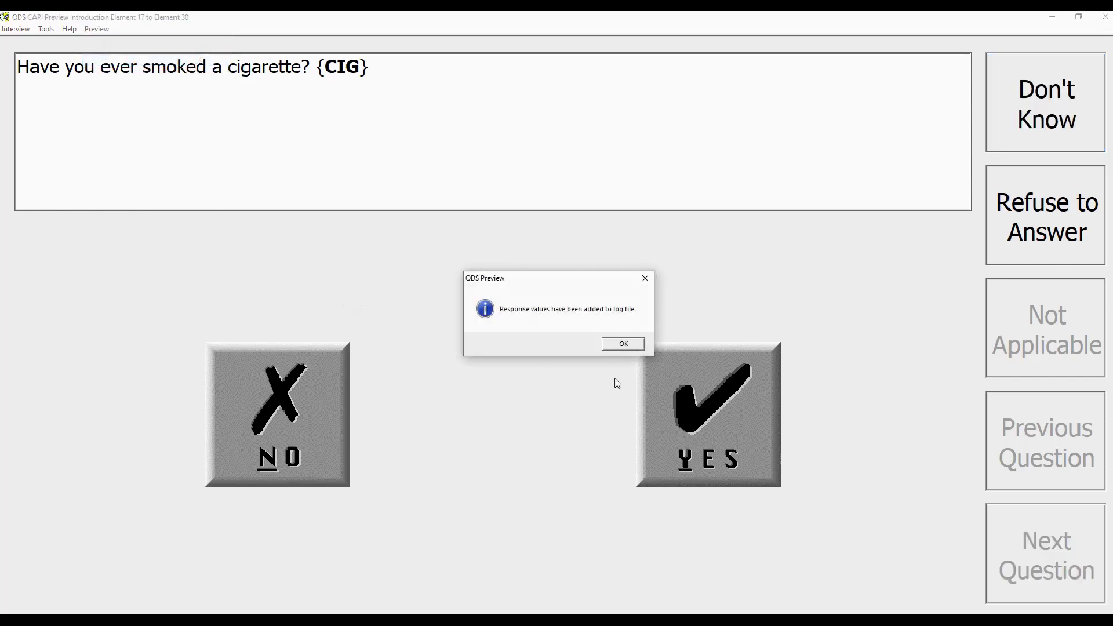
{"action": "left_click", "coordinate": [625, 344]}
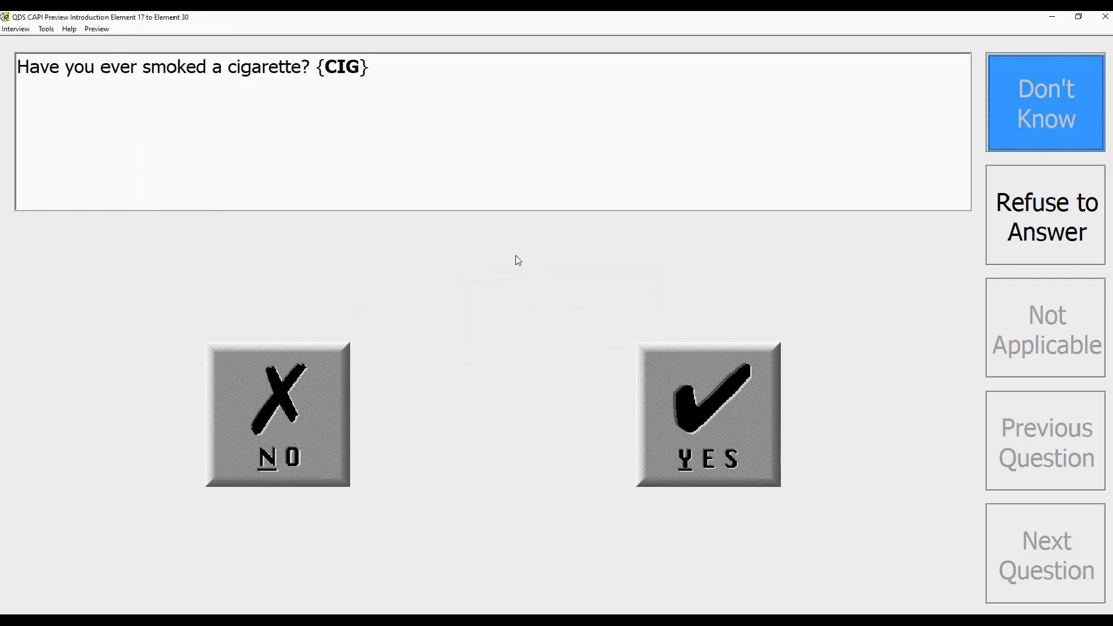
Test the cigarette count consistency check by answering Yes to CIG, 5 to CIG_WEEK and 6 to CIG_YES, and dismiss the message.
{"action": "left_click", "coordinate": [686, 420]}
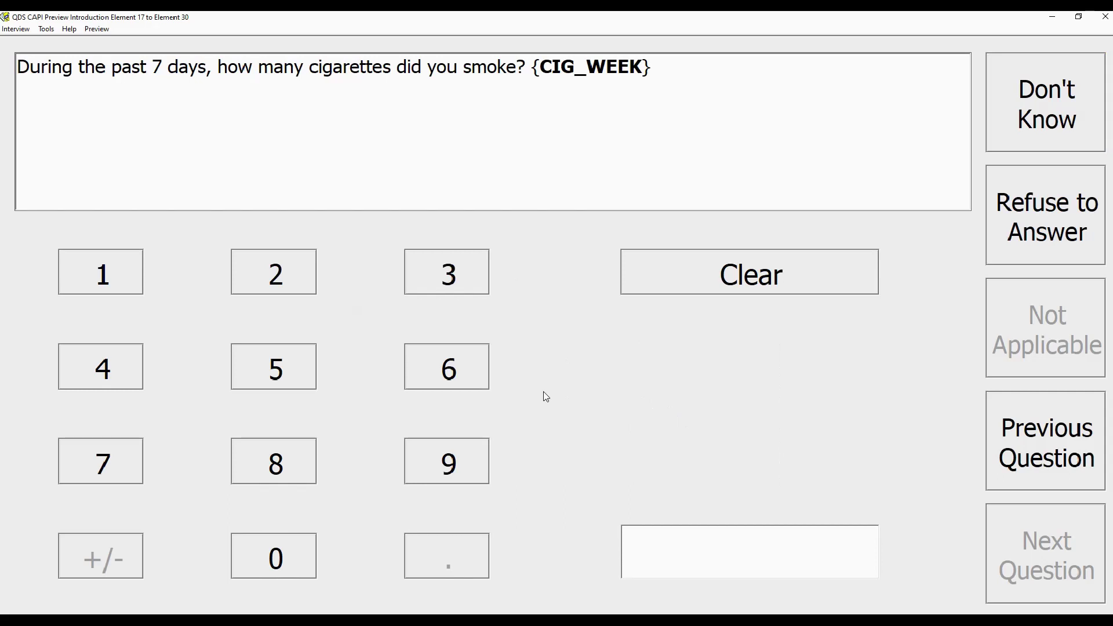
{"action": "type", "text": "5"}
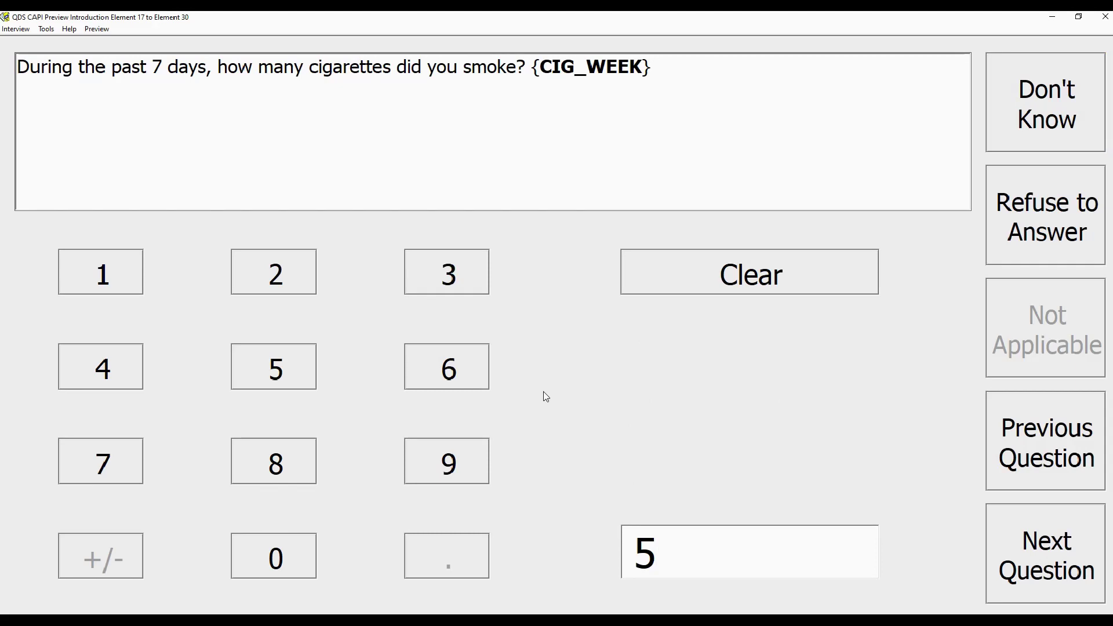
{"action": "key", "text": "Return"}
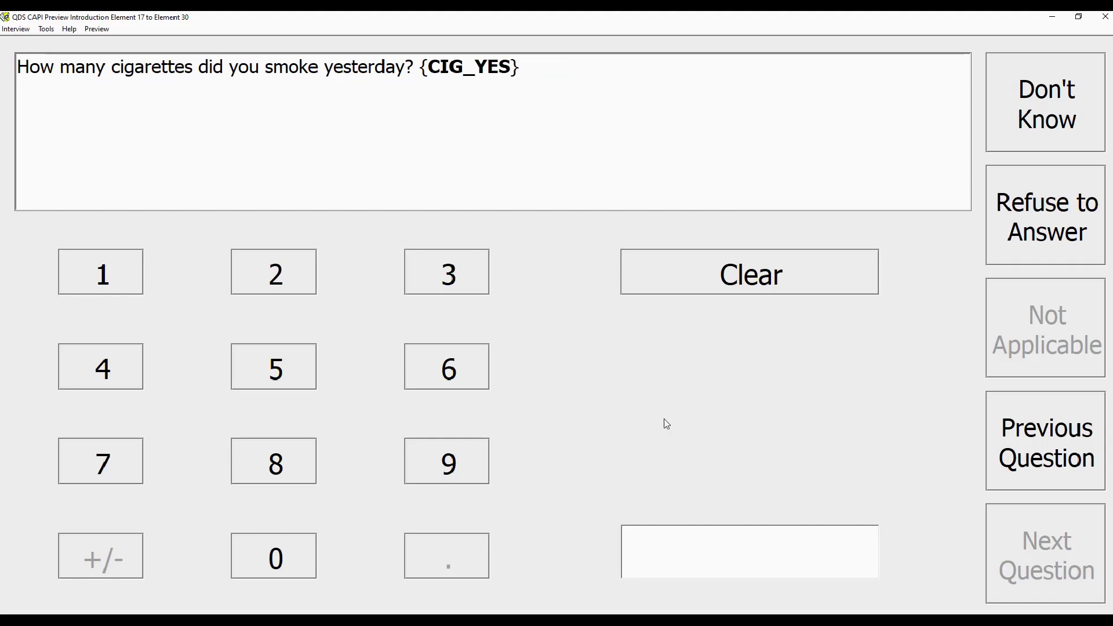
{"action": "type", "text": "6"}
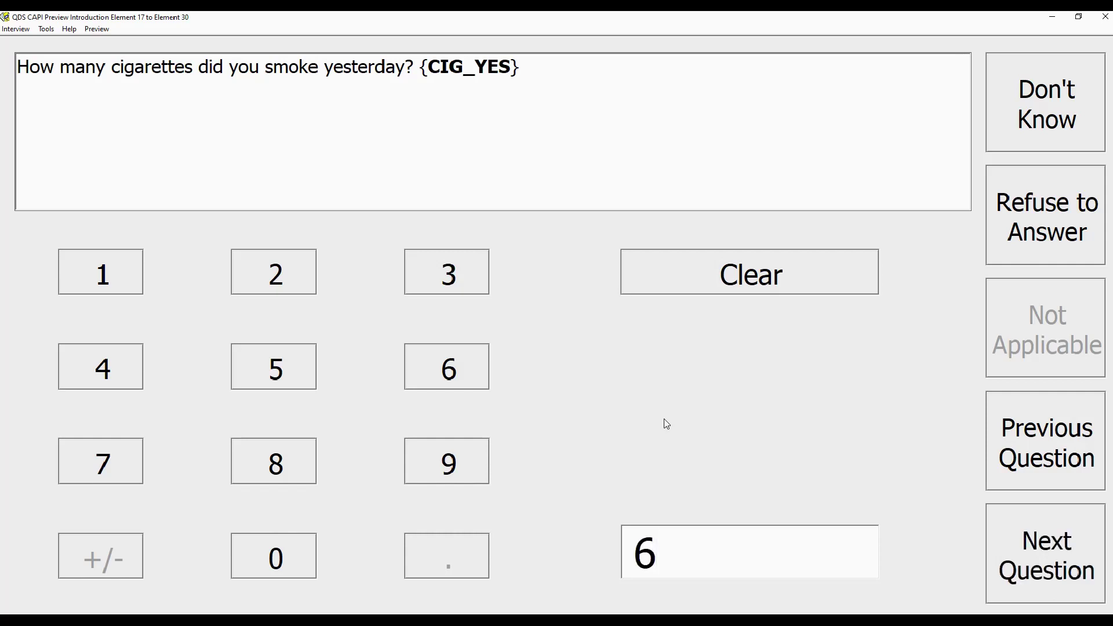
{"action": "key", "text": "Return"}
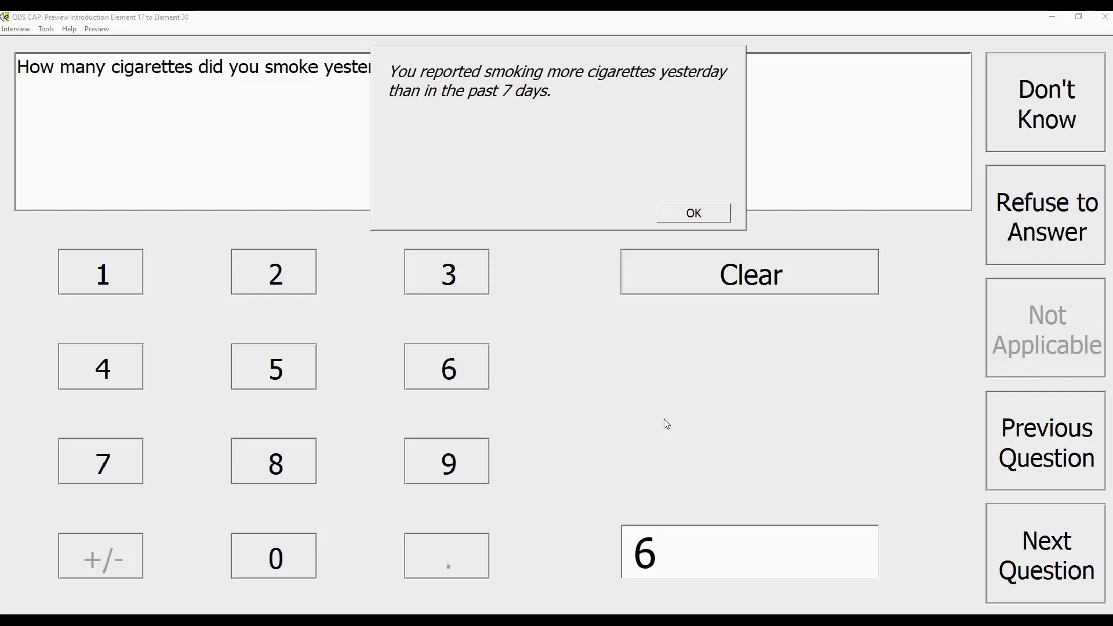
{"action": "left_click", "coordinate": [694, 216]}
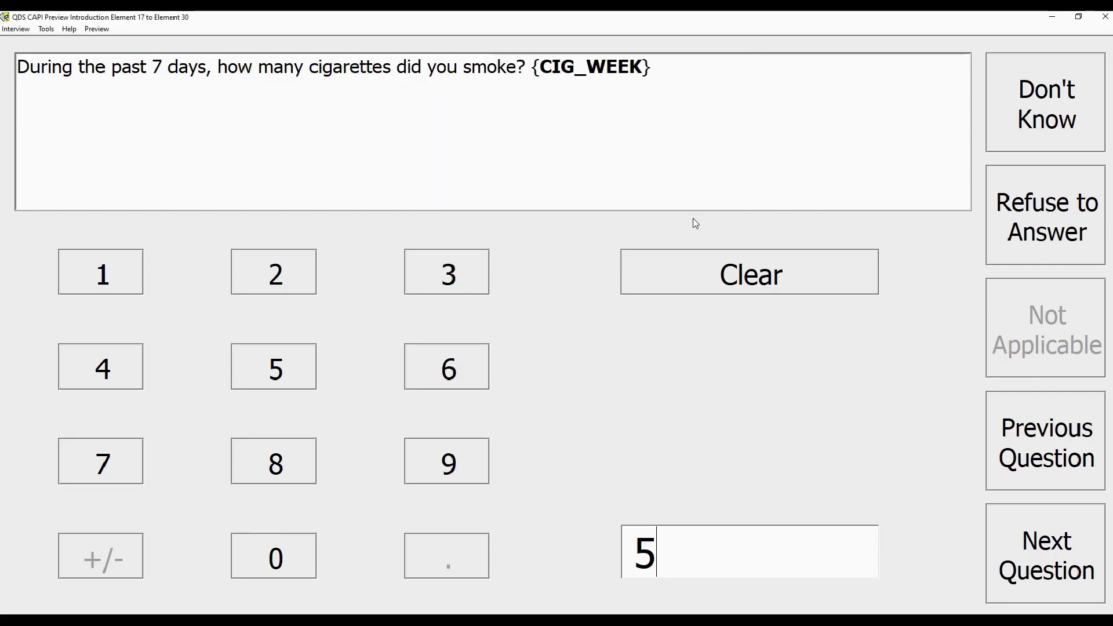
Keep the CIG_WEEK answer, set yesterday's cigarette count (CIG_YES) to 5, and submit it.
{"action": "left_click", "coordinate": [1045, 545]}
{"action": "left_click", "coordinate": [699, 561]}
{"action": "type", "text": "5"}
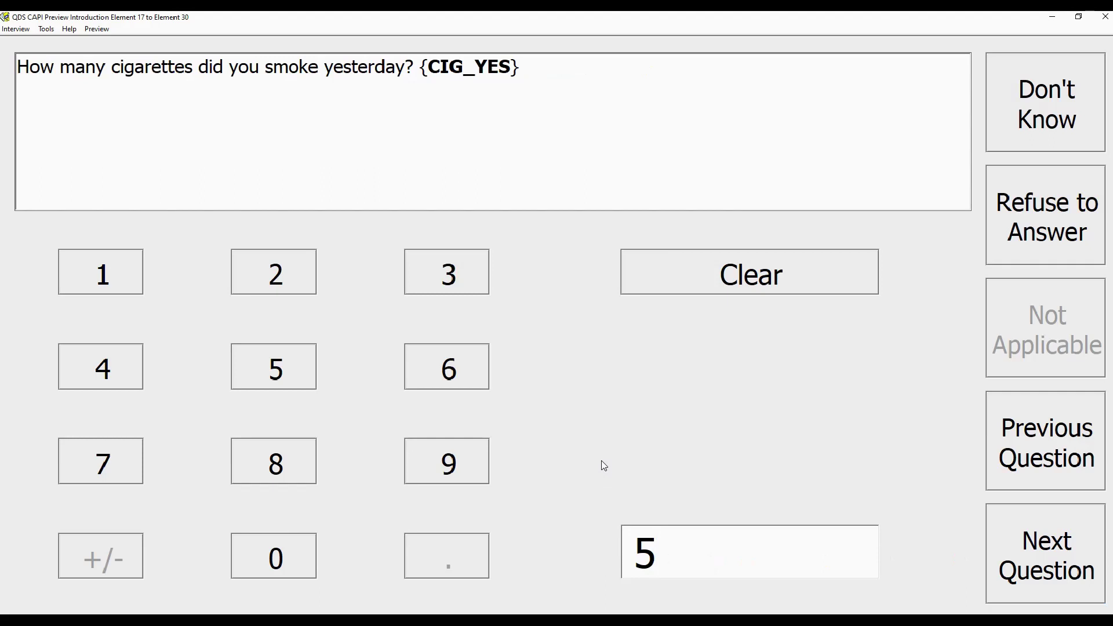
{"action": "key", "text": "Return"}
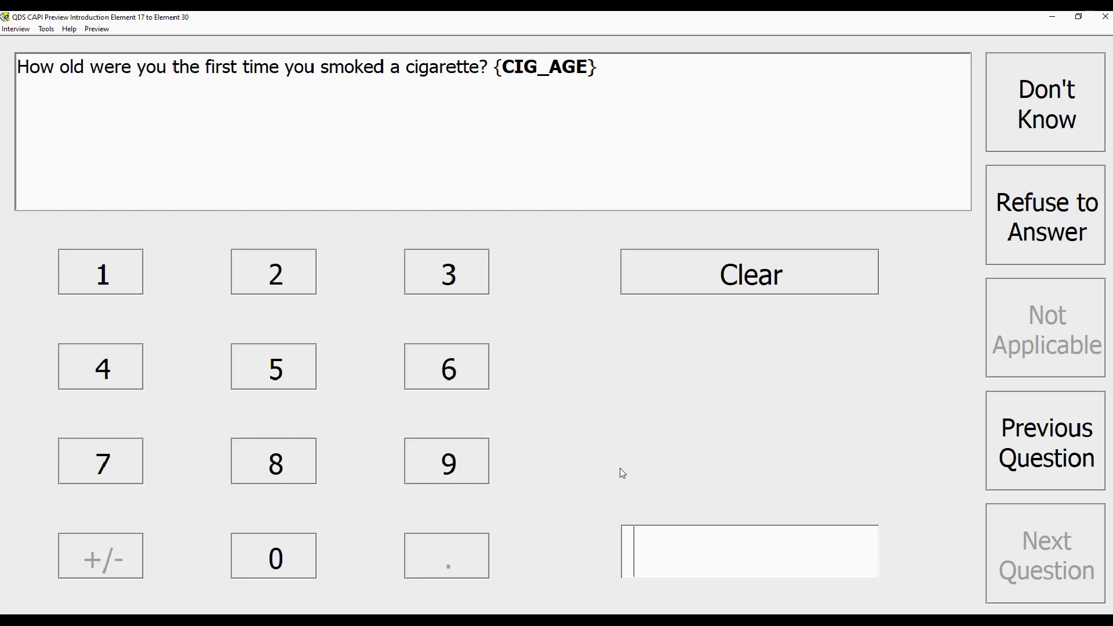
Test the age check by submitting 21 as the age of first smoking (CIG_AGE), and dismiss the message.
{"action": "type", "text": "21"}
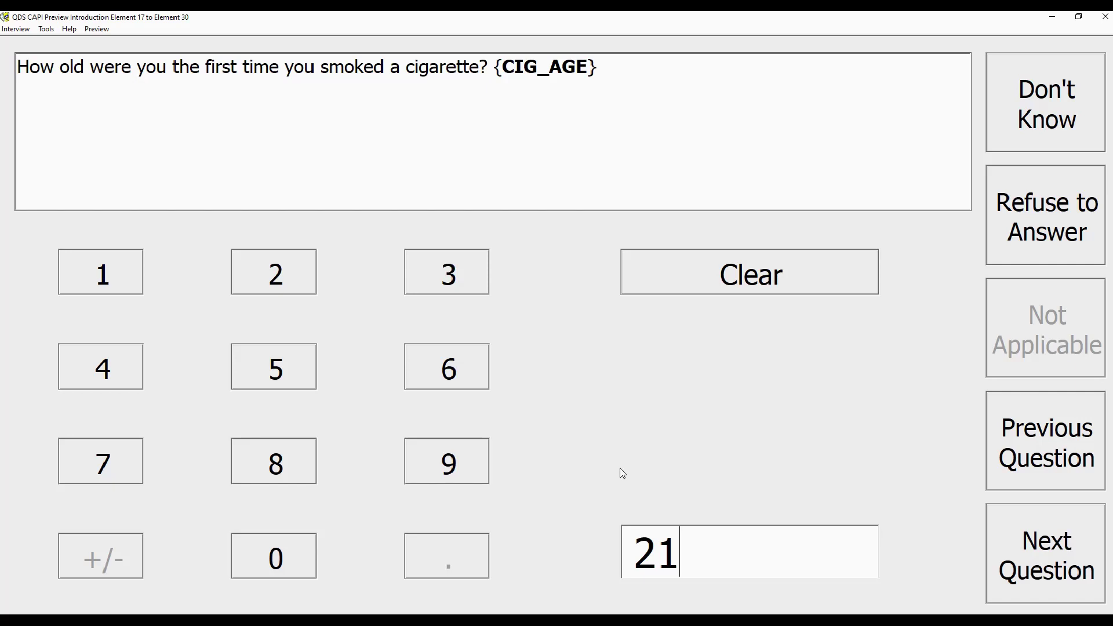
{"action": "key", "text": "Return"}
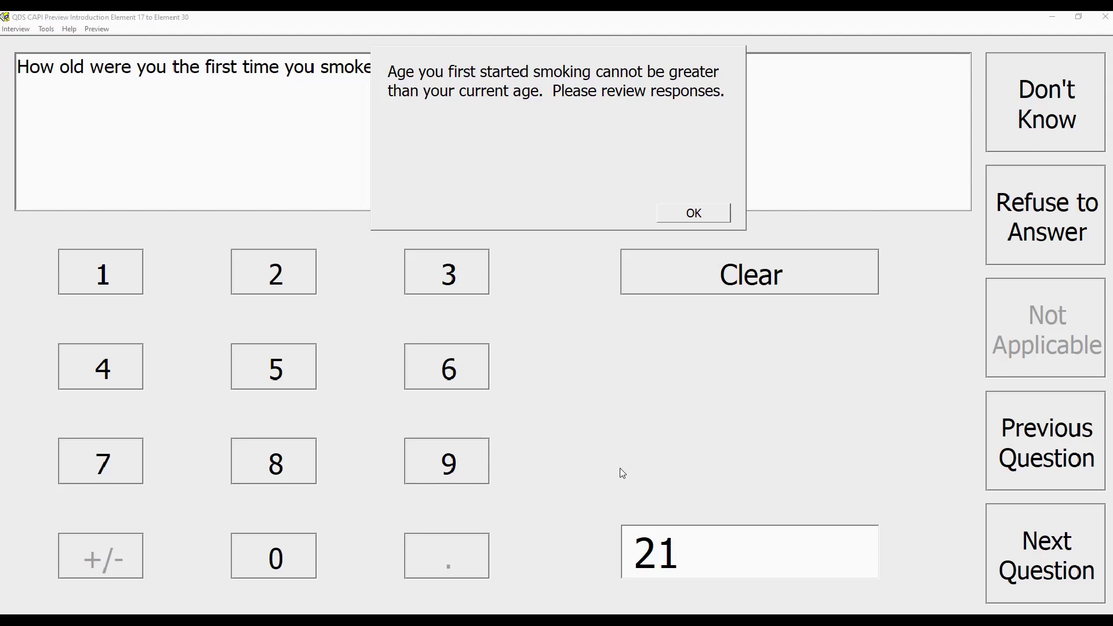
{"action": "left_click", "coordinate": [690, 216]}
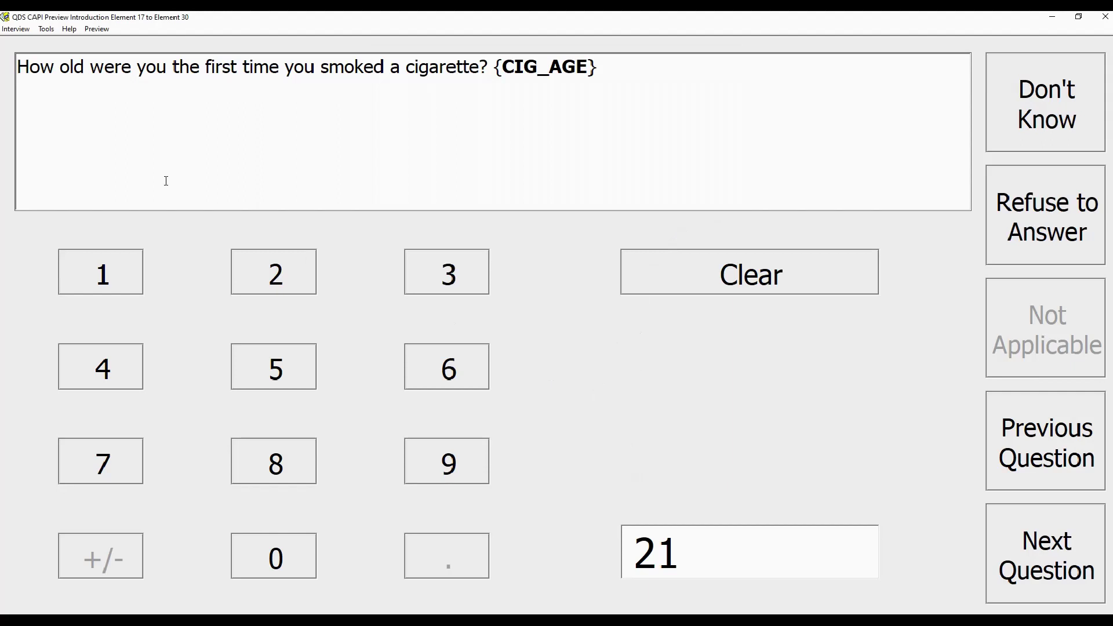
Open the preview's response values and examine the entries for the tobacco variables CIG_AGE, MENTHOL and QUIT.
{"action": "left_click", "coordinate": [91, 30]}
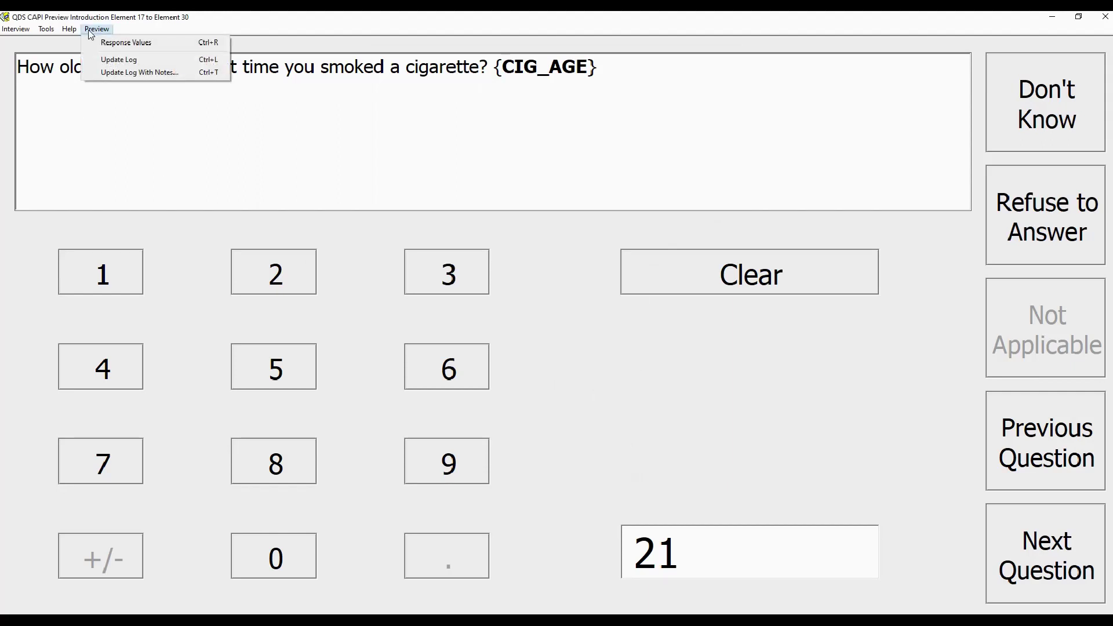
{"action": "left_click", "coordinate": [126, 44]}
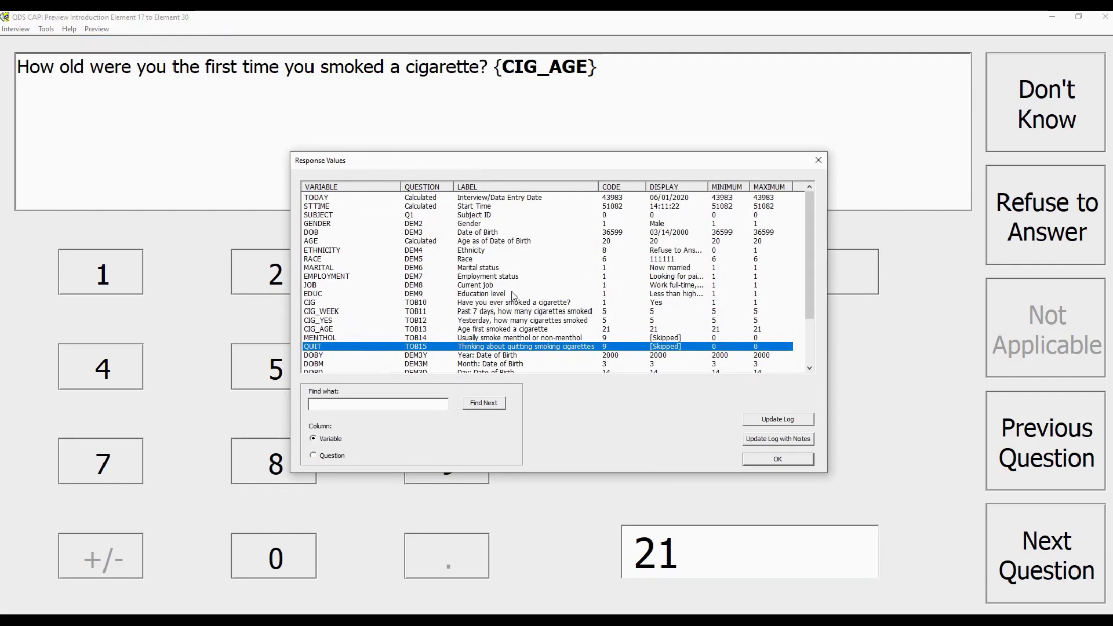
{"action": "left_click", "coordinate": [634, 337]}
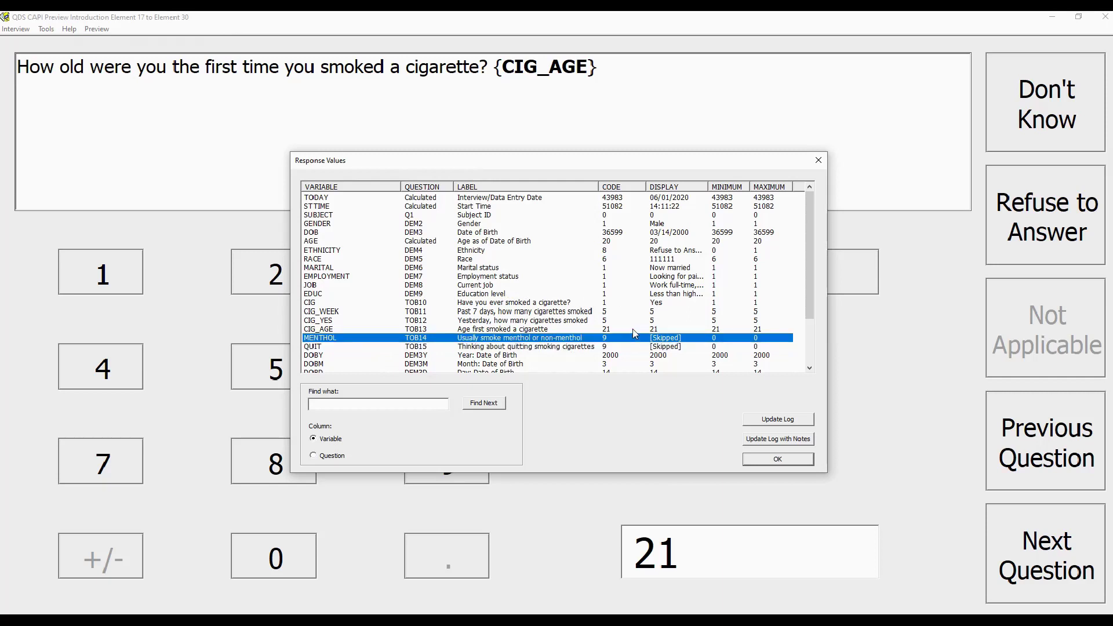
{"action": "left_click", "coordinate": [633, 330]}
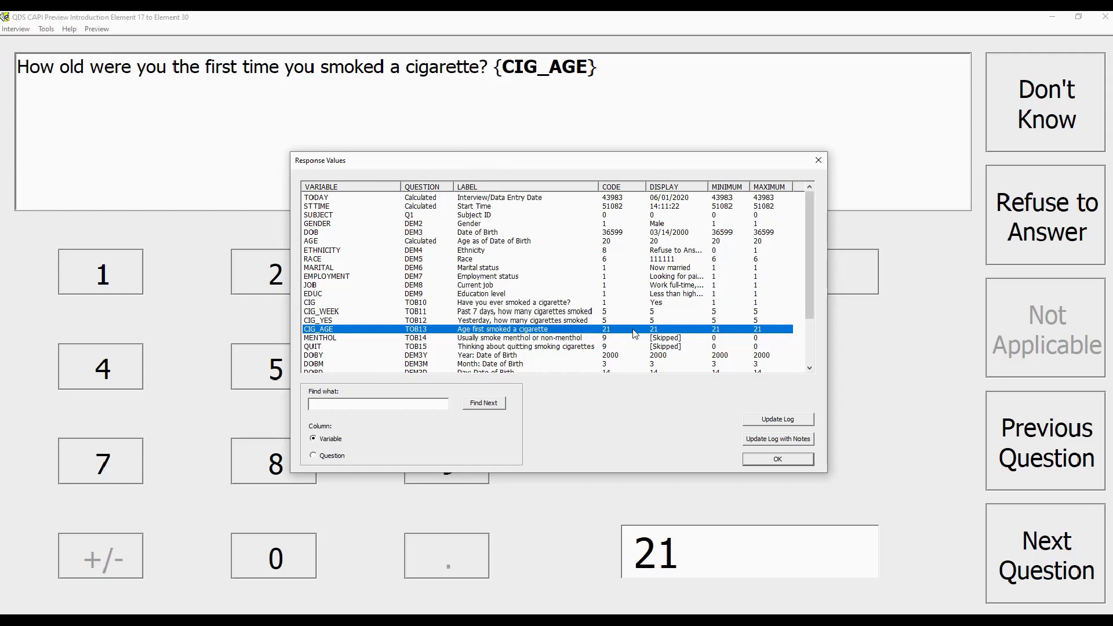
{"action": "key", "text": "Up"}
{"action": "key", "text": "Down"}
{"action": "key", "text": "Down"}
{"action": "key", "text": "Down"}
{"action": "key", "text": "Down"}
{"action": "key", "text": "Down"}
{"action": "key", "text": "Down"}
{"action": "key", "text": "Down"}
{"action": "key", "text": "Down"}
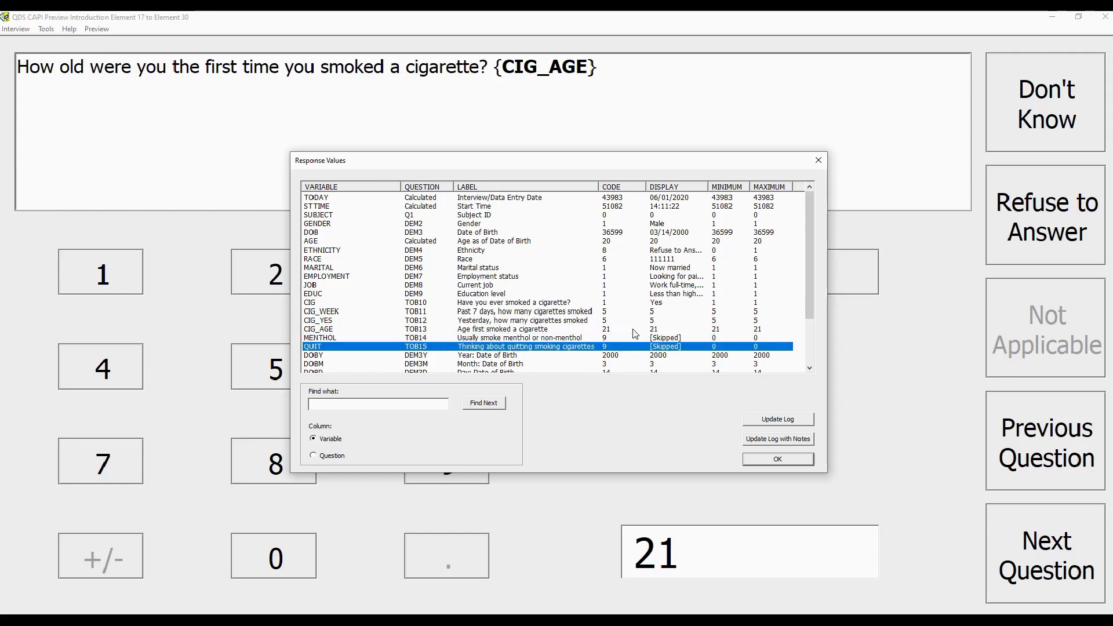
Examine the response values of the date-of-birth parts and the individual race variables at the end of the list.
{"action": "key", "text": "Down"}
{"action": "key", "text": "Up"}
{"action": "key", "text": "Up"}
{"action": "key", "text": "Up"}
{"action": "key", "text": "Up"}
{"action": "key", "text": "Up"}
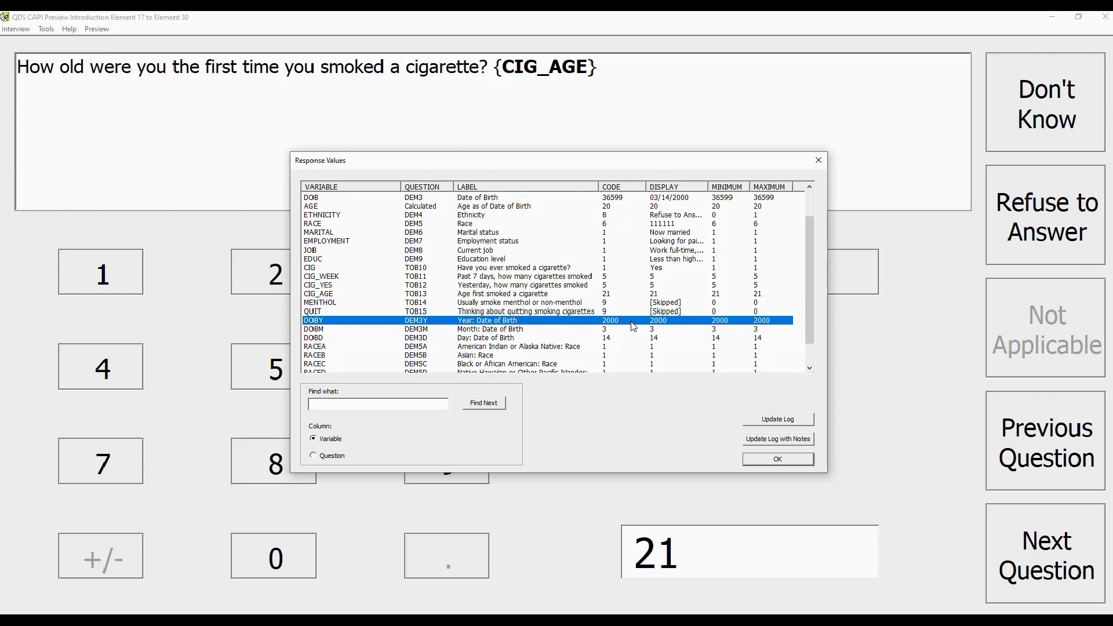
{"action": "key", "text": "Down"}
{"action": "key", "text": "Down"}
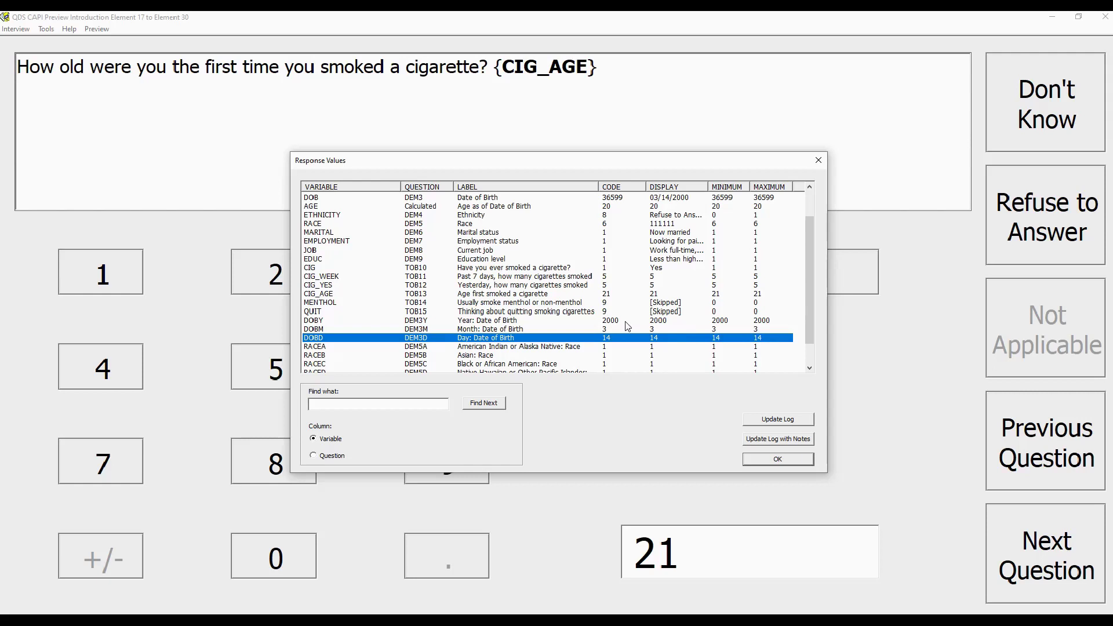
{"action": "key", "text": "Down"}
{"action": "key", "text": "Down"}
{"action": "key", "text": "Down"}
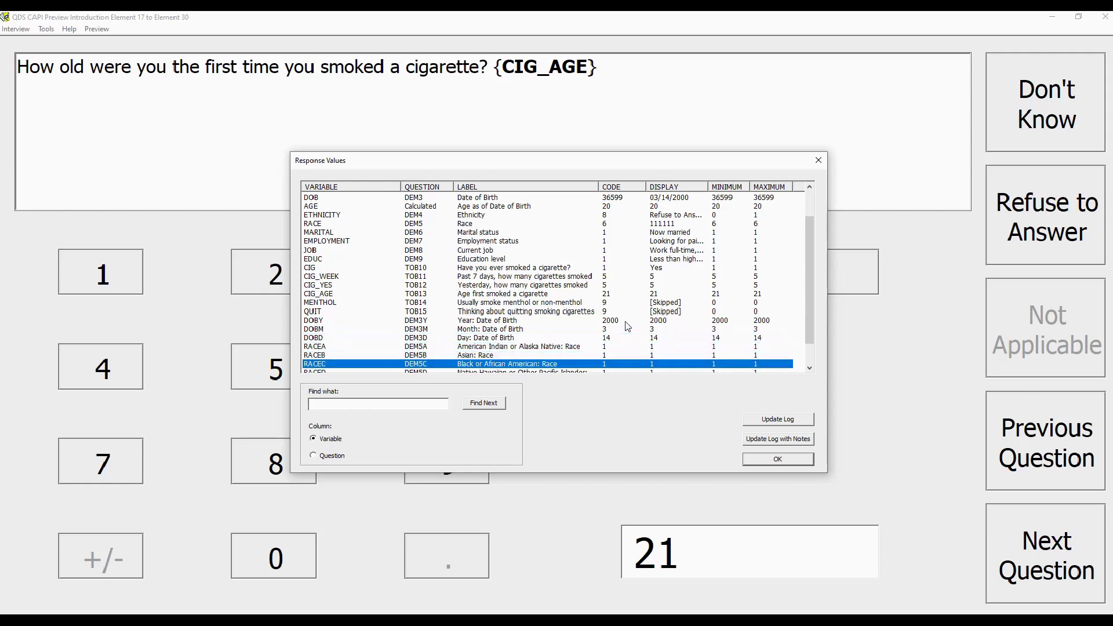
{"action": "key", "text": "Down"}
{"action": "key", "text": "Down"}
{"action": "key", "text": "Down"}
{"action": "key", "text": "Up"}
{"action": "key", "text": "Up"}
{"action": "key", "text": "Up"}
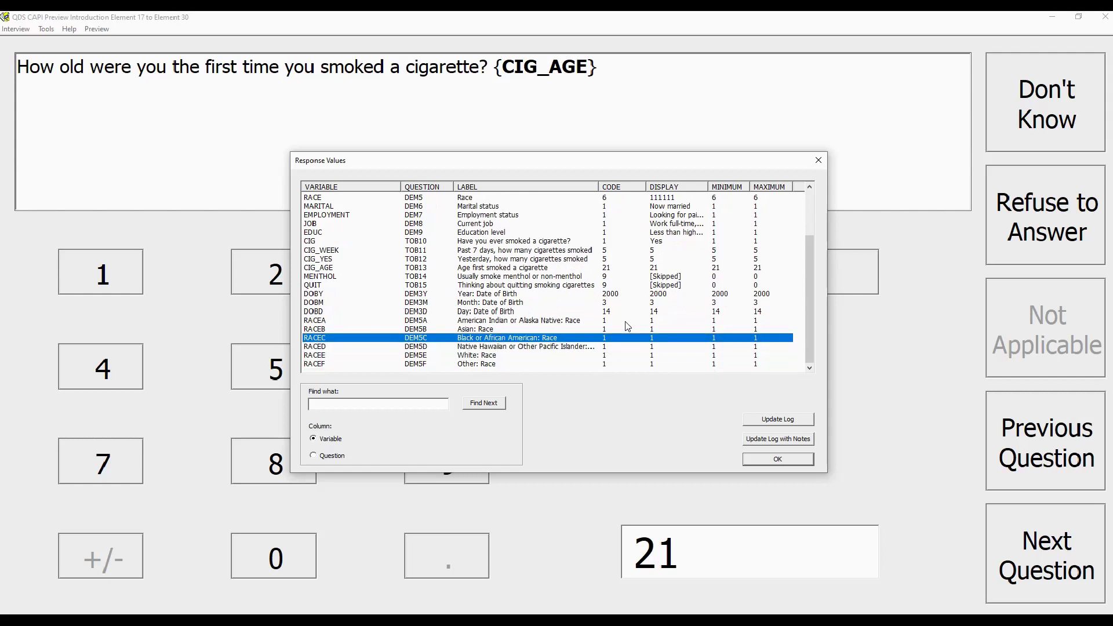
{"action": "key", "text": "Up"}
{"action": "key", "text": "Up"}
{"action": "key", "text": "Up"}
{"action": "key", "text": "Up"}
{"action": "key", "text": "Up"}
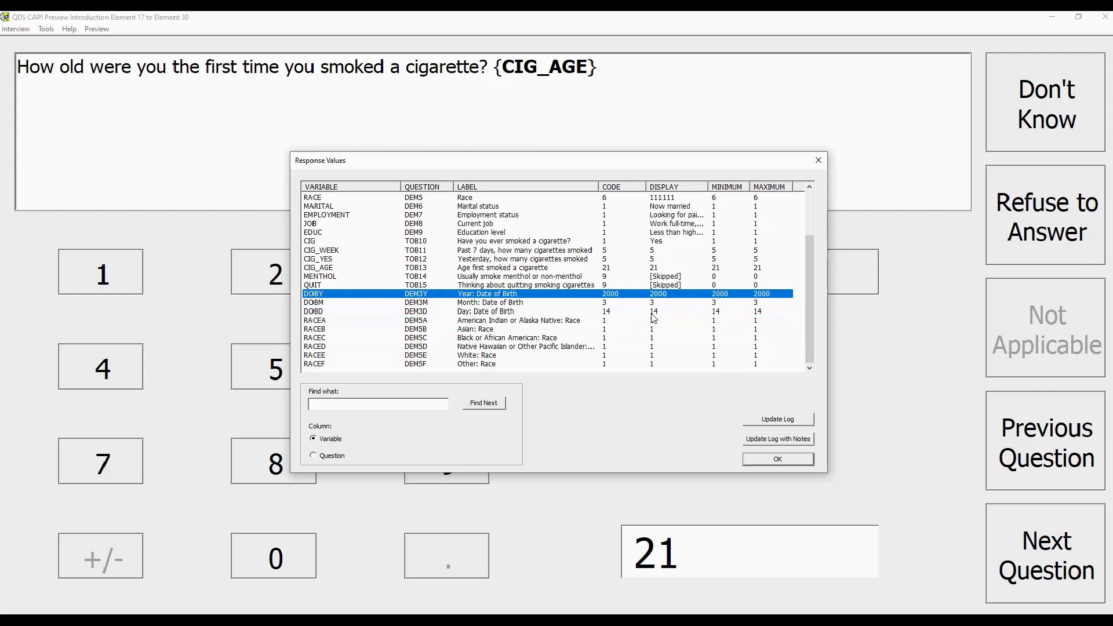
Check the AGE and DOB entries in the response values and close the list.
{"action": "left_click_drag", "start_coordinate": [809, 316], "coordinate": [810, 267]}
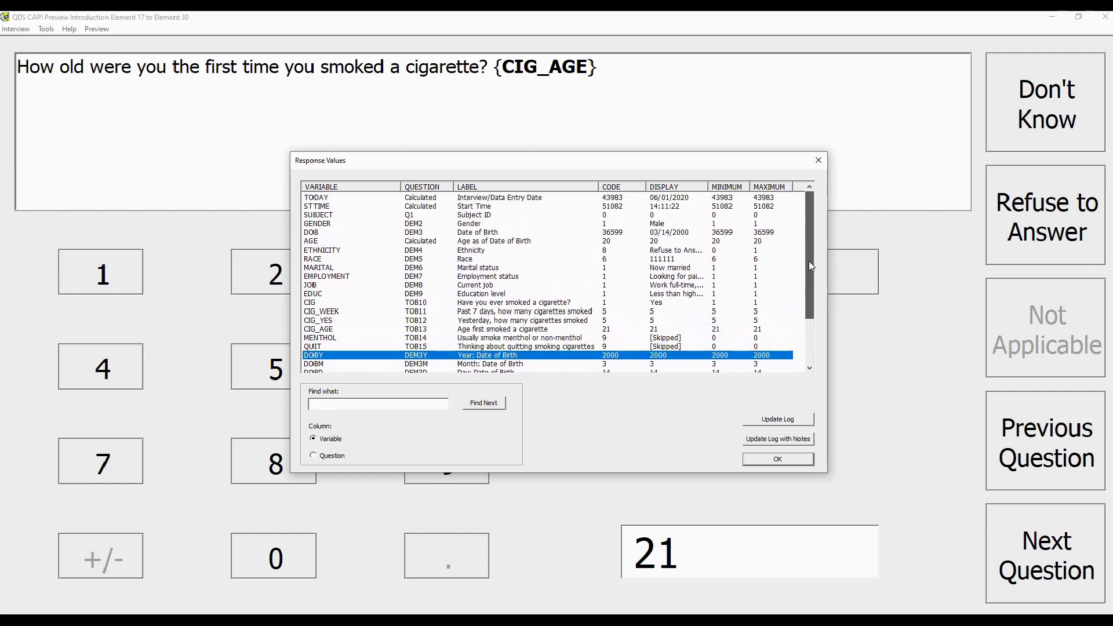
{"action": "left_click", "coordinate": [625, 242]}
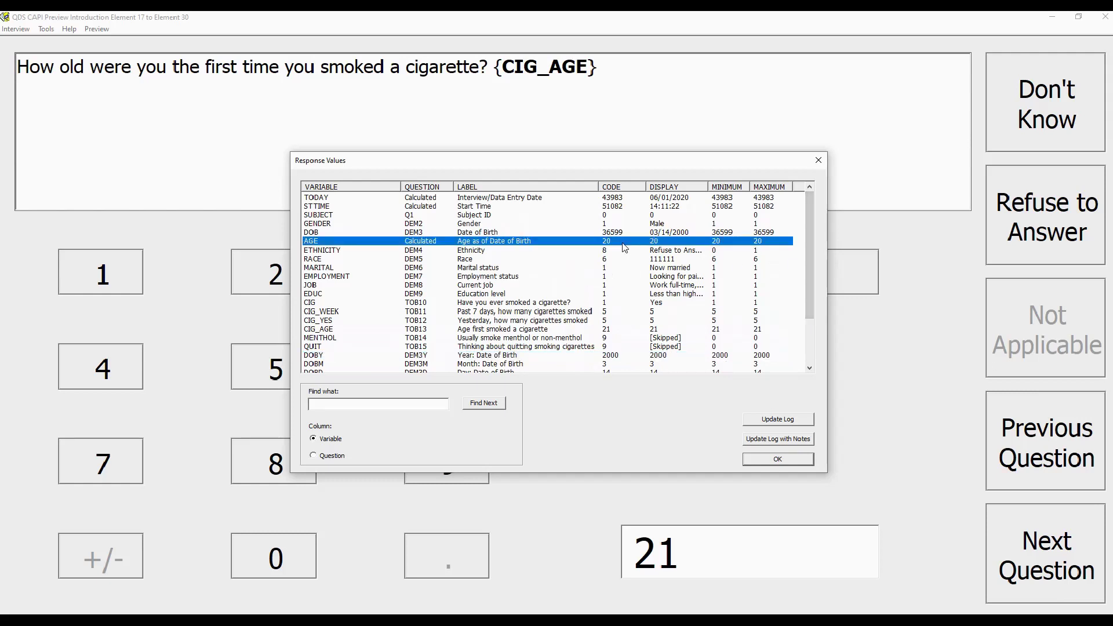
{"action": "key", "text": "Up"}
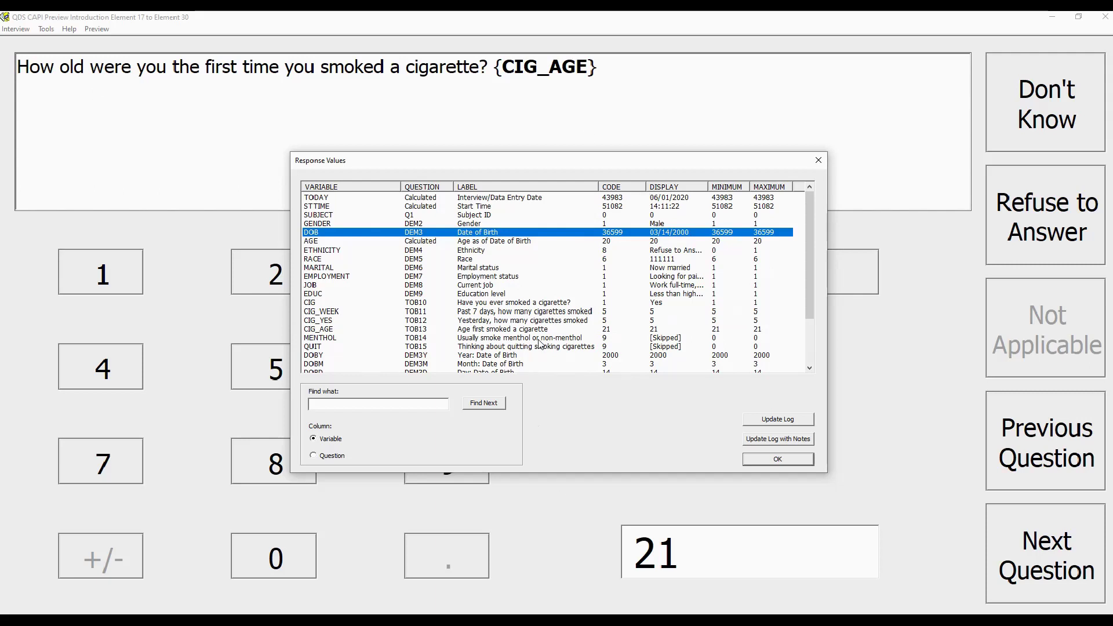
{"action": "left_click", "coordinate": [778, 459]}
Set the age of first smoking (CIG_AGE) to 15 and advance to the MENTHOL question.
{"action": "key", "text": "BackSpace"}
{"action": "key", "text": "Delete"}
{"action": "type", "text": "15"}
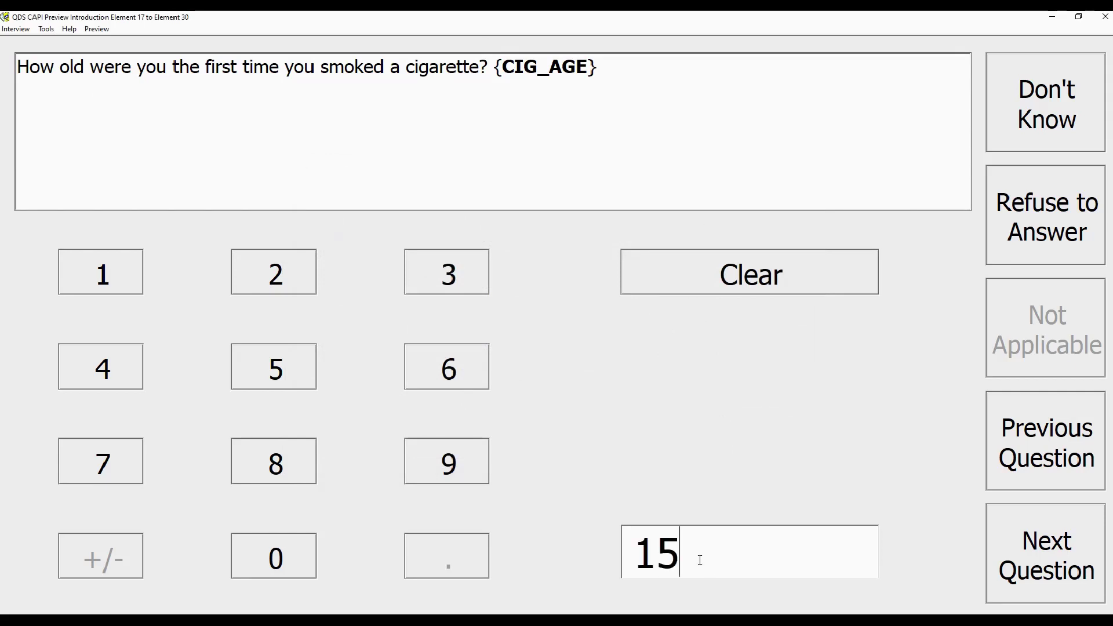
{"action": "left_click", "coordinate": [1014, 551]}
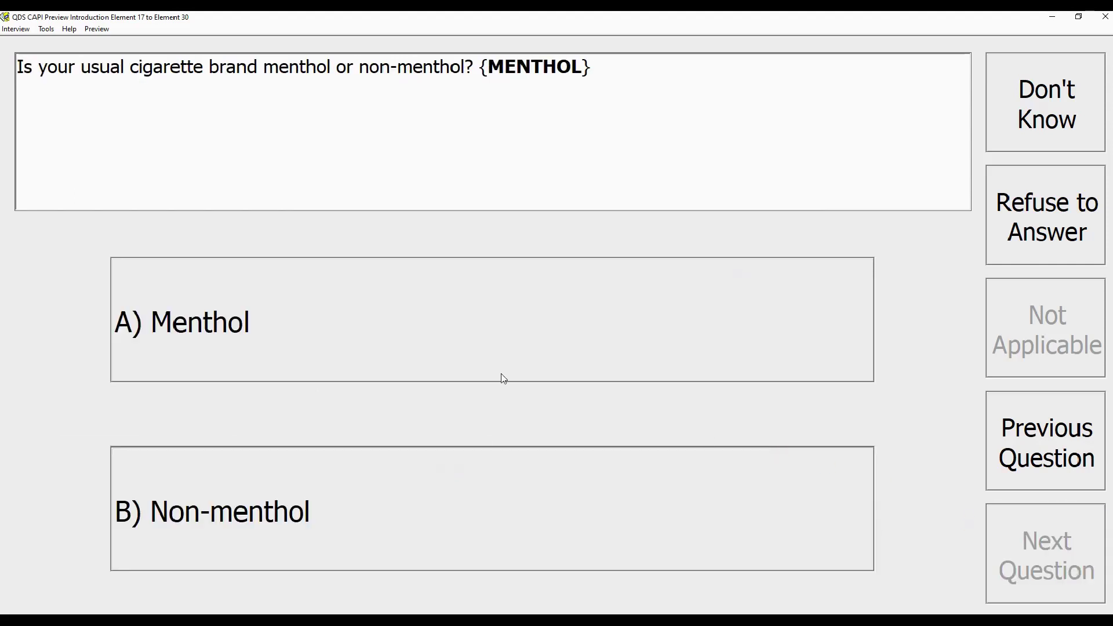
Answer MENTHOL with Menthol and QUIT with Yes, and rate HEALTH as 7.
{"action": "left_click", "coordinate": [436, 351]}
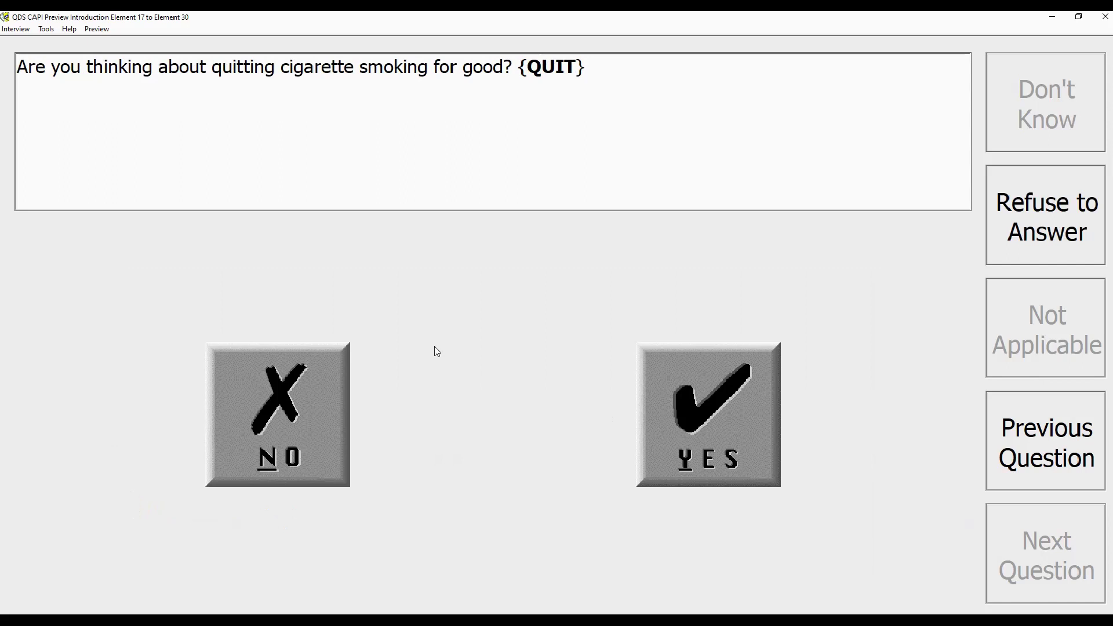
{"action": "left_click", "coordinate": [760, 426]}
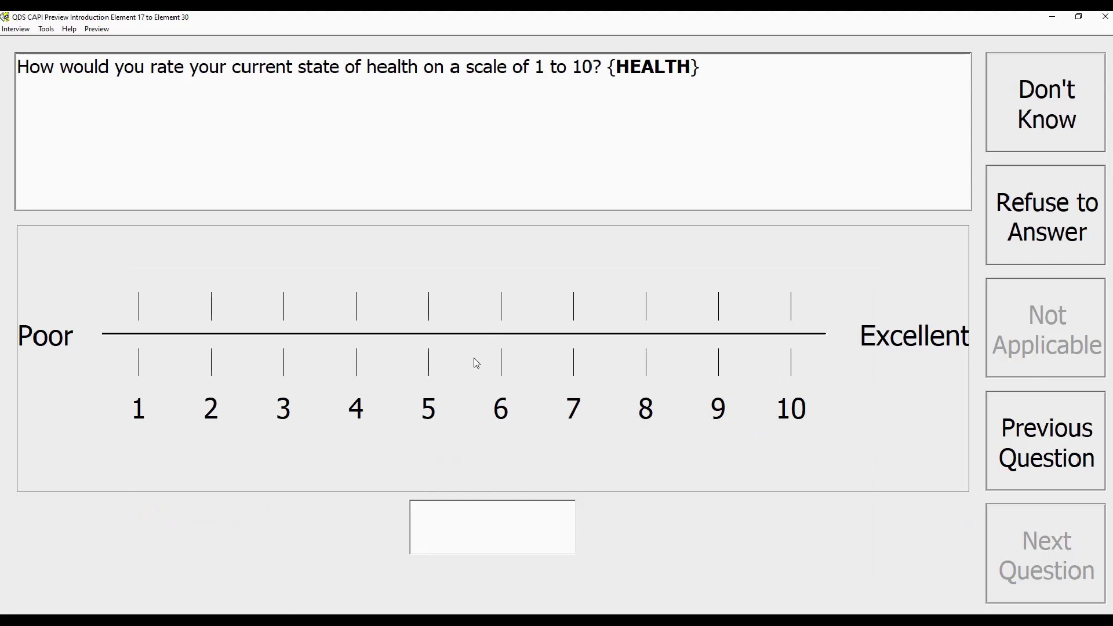
{"action": "left_click", "coordinate": [570, 406]}
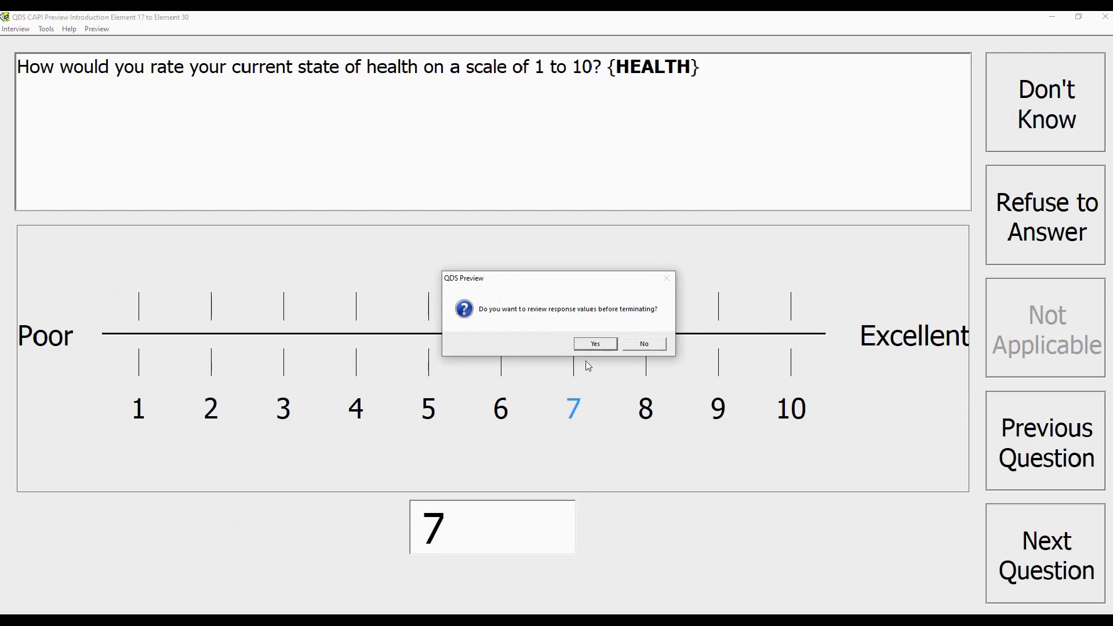
Review the response values before terminating, examining the entries from CIG_YES through HEALTH.
{"action": "left_click", "coordinate": [595, 346]}
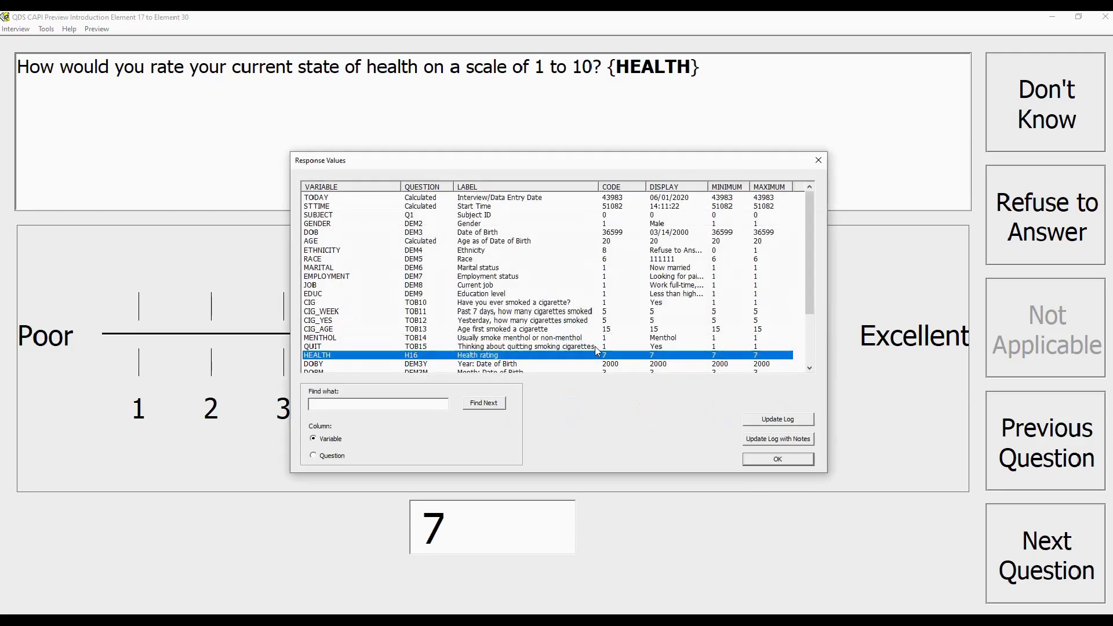
{"action": "left_click", "coordinate": [684, 332]}
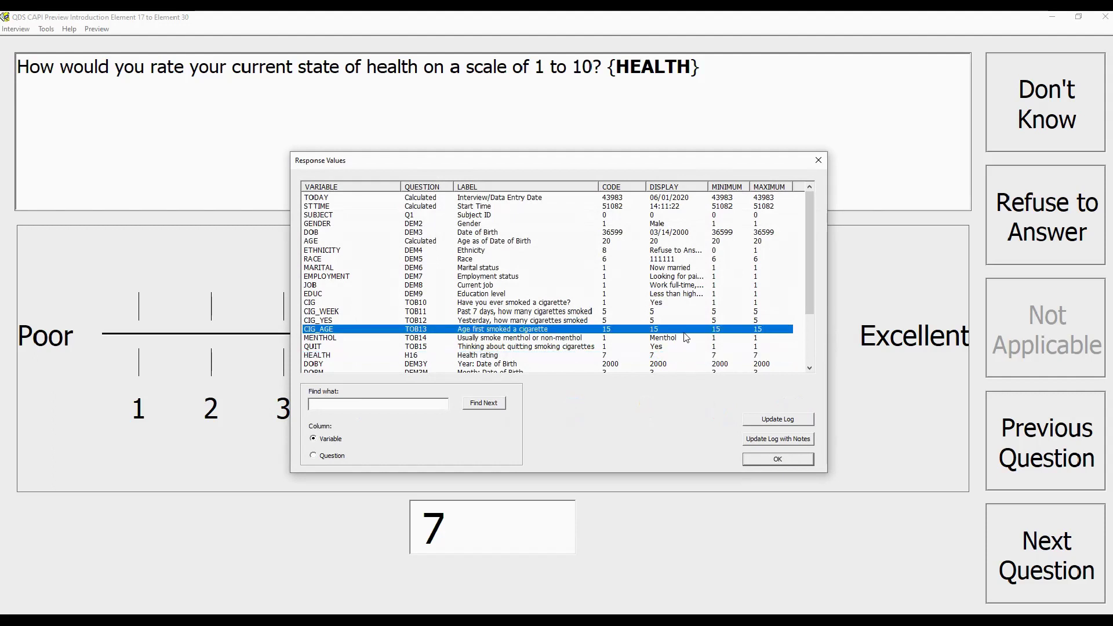
{"action": "key", "text": "Up"}
{"action": "key", "text": "Down"}
{"action": "key", "text": "Down"}
{"action": "key", "text": "Down"}
{"action": "key", "text": "Down"}
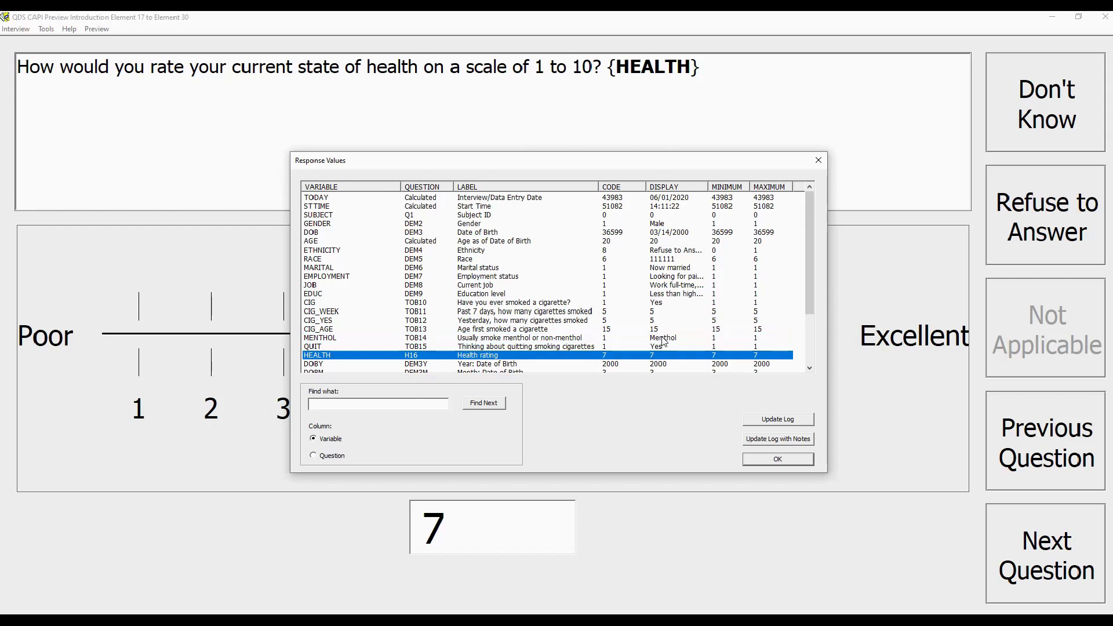
Add the response values to the log with the testing note "Smoker, age 20".
{"action": "left_click", "coordinate": [799, 440]}
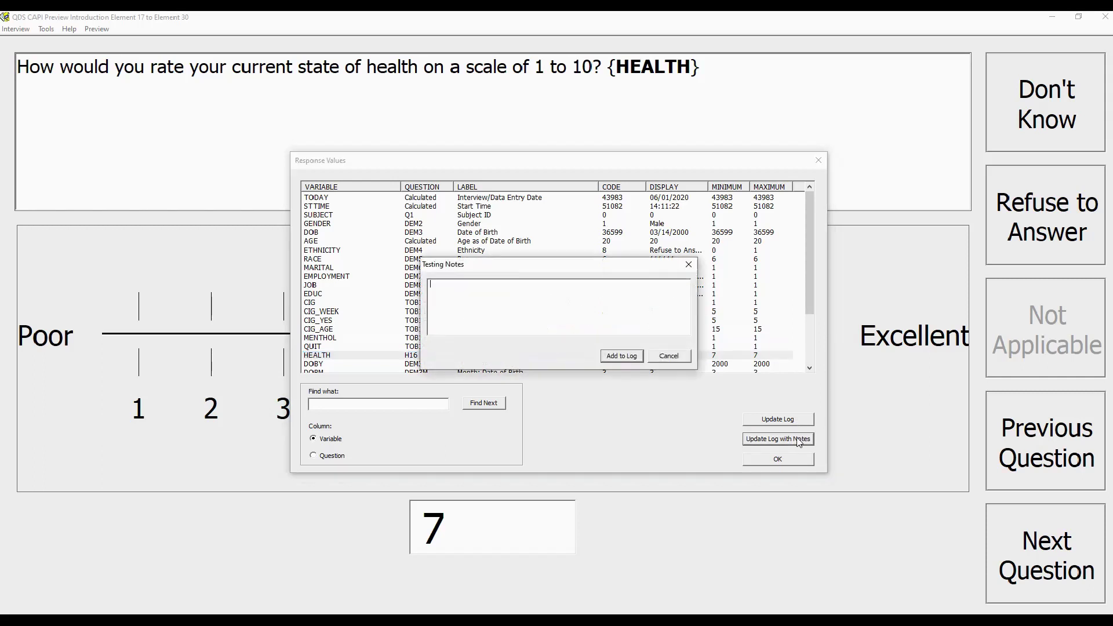
{"action": "type", "text": "Smoker, age 2"}
{"action": "left_click", "coordinate": [624, 358]}
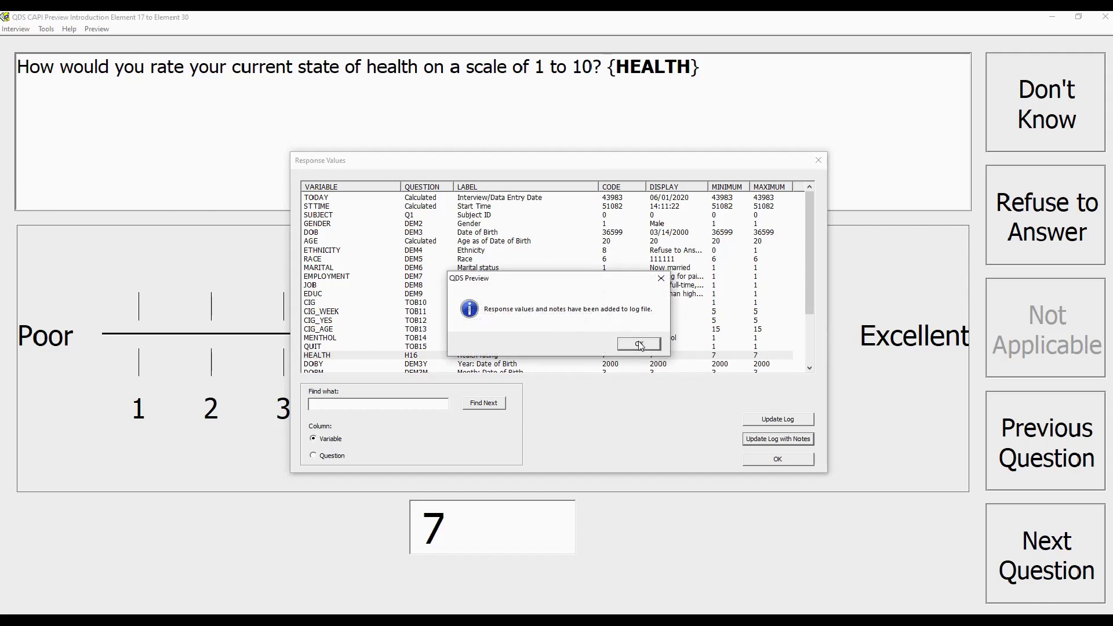
{"action": "left_click", "coordinate": [639, 344]}
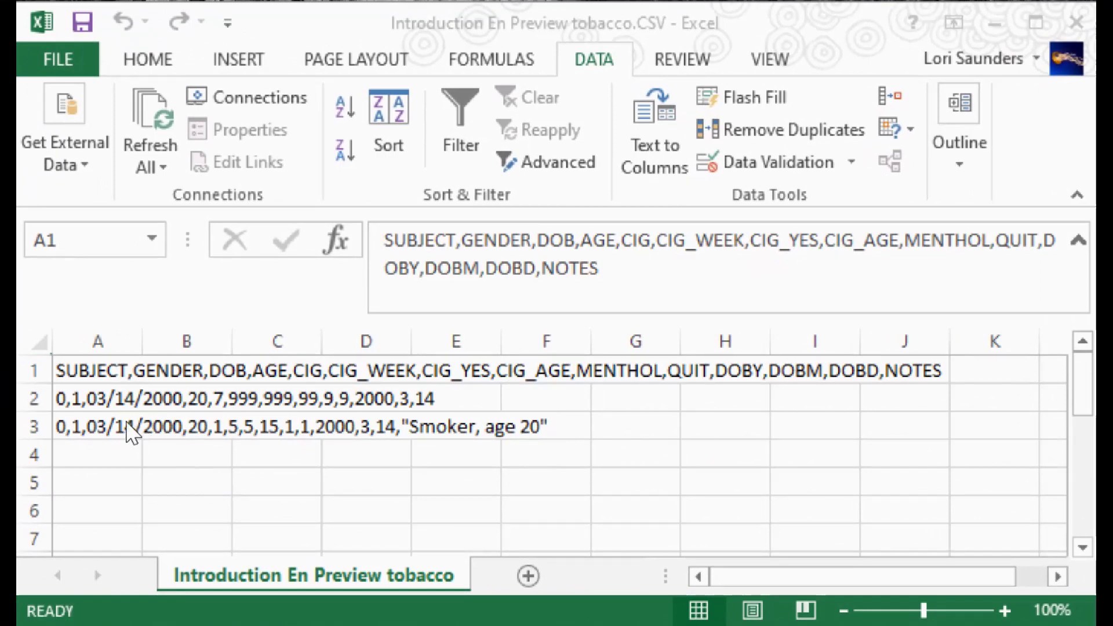
In Excel, split column A of Introduction En Preview tobacco.CSV into columns with Comma as an added delimiter, and widen the DOB column.
{"action": "left_click", "coordinate": [111, 332]}
{"action": "left_click", "coordinate": [111, 331]}
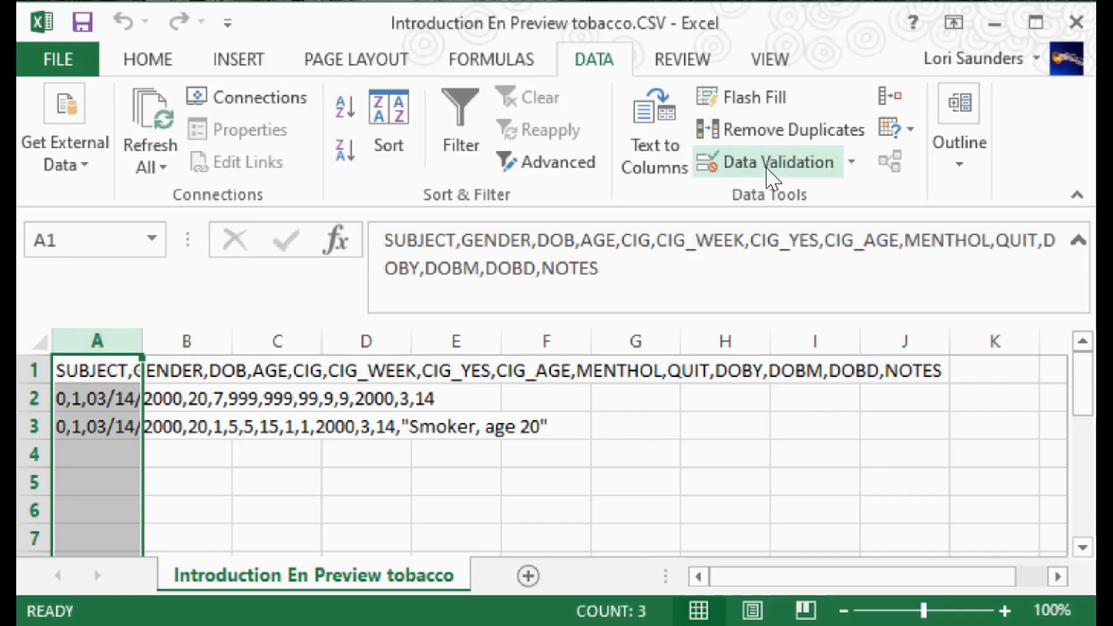
{"action": "left_click", "coordinate": [655, 138]}
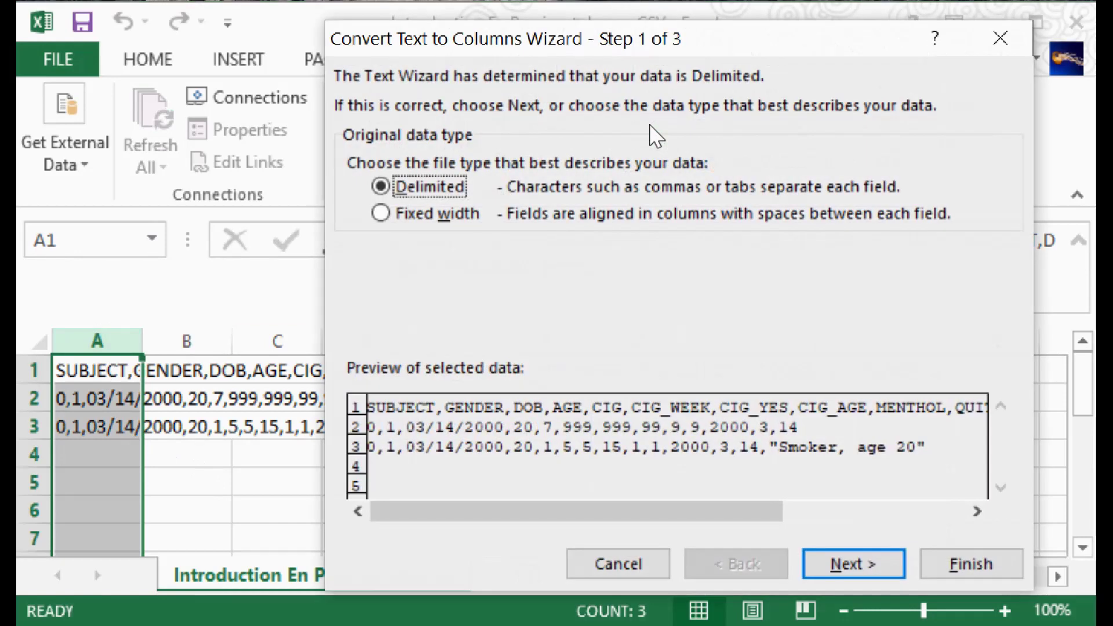
{"action": "left_click", "coordinate": [867, 568]}
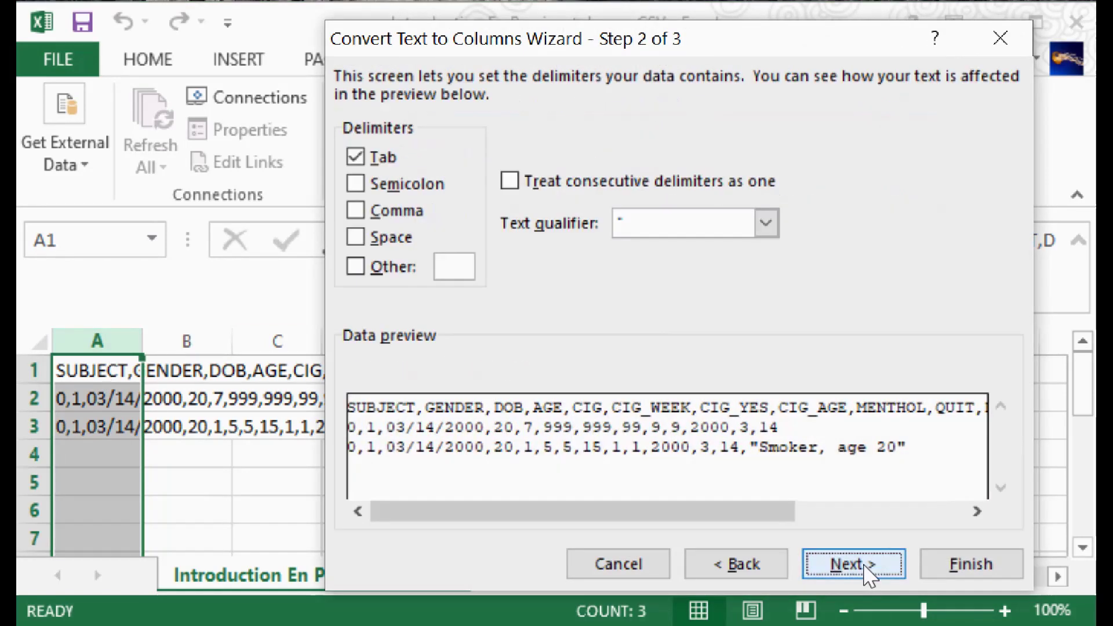
{"action": "left_click", "coordinate": [354, 212]}
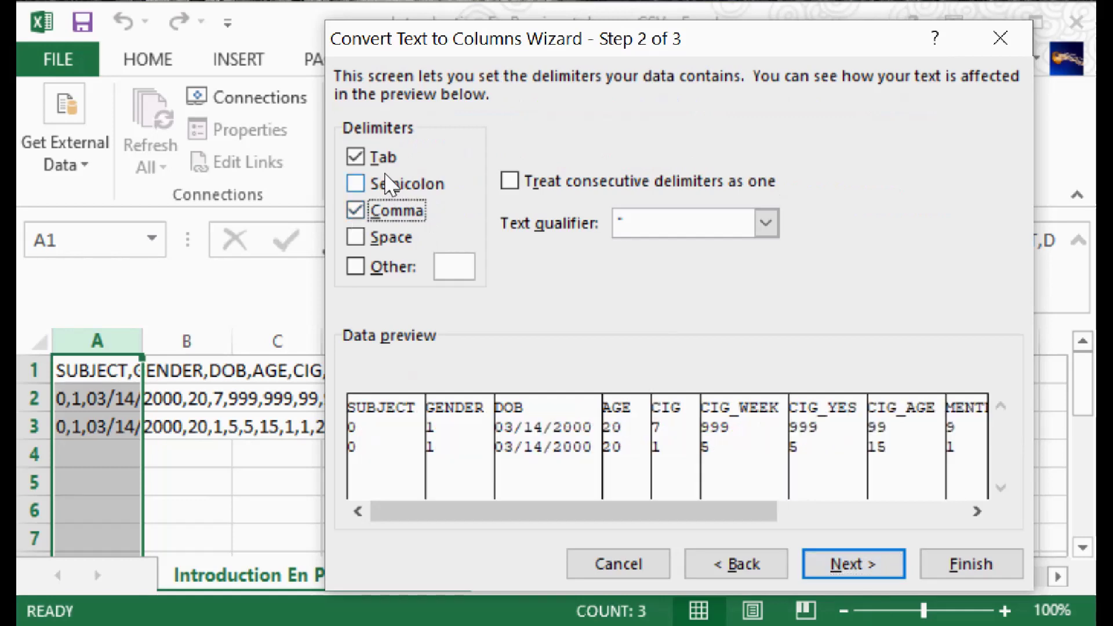
{"action": "left_click", "coordinate": [856, 565]}
{"action": "left_click", "coordinate": [962, 565]}
{"action": "left_click_drag", "start_coordinate": [321, 345], "coordinate": [345, 347]}
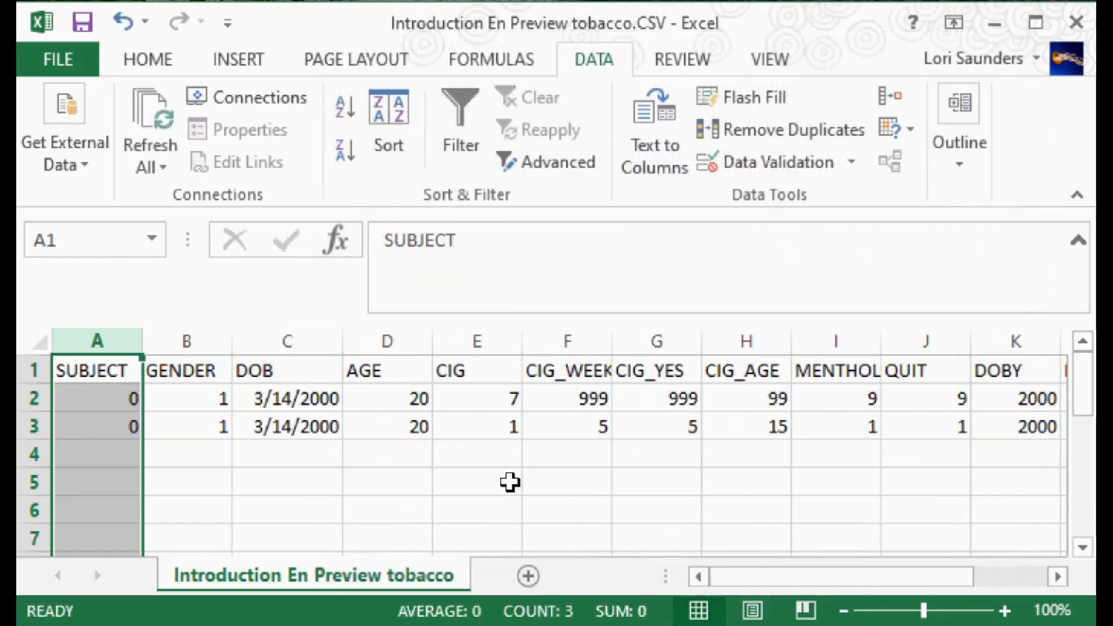
Examine the SUBJECT, GENDER, DOB and AGE values of the first logged record in row 2.
{"action": "left_click", "coordinate": [557, 376]}
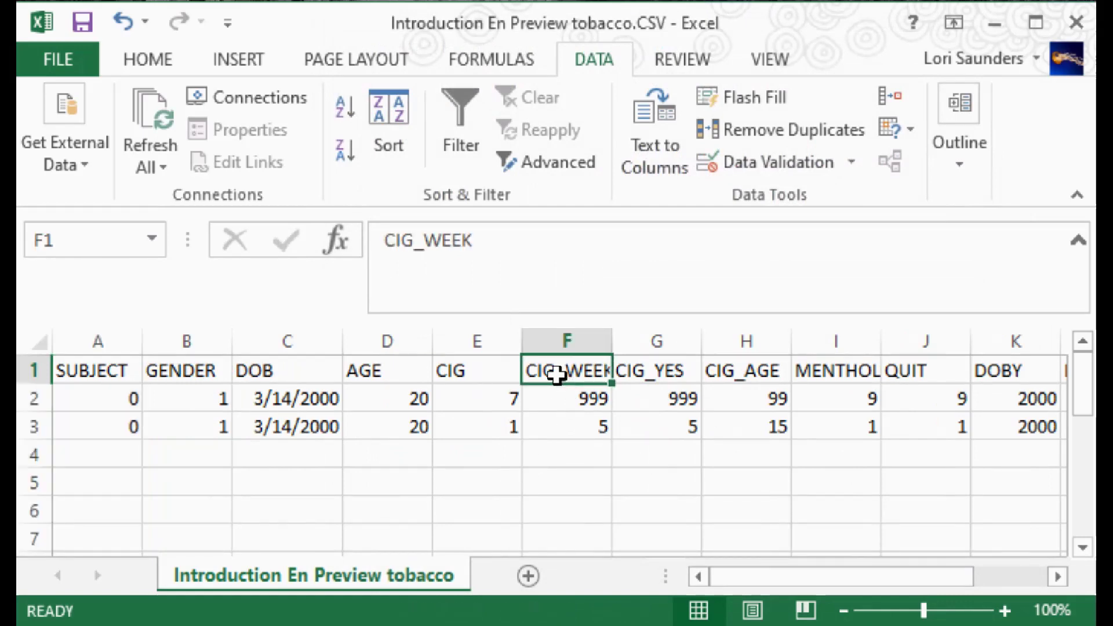
{"action": "key", "text": "Down"}
{"action": "key", "text": "Left"}
{"action": "key", "text": "Left"}
{"action": "key", "text": "Left"}
{"action": "key", "text": "Left"}
{"action": "key", "text": "Left"}
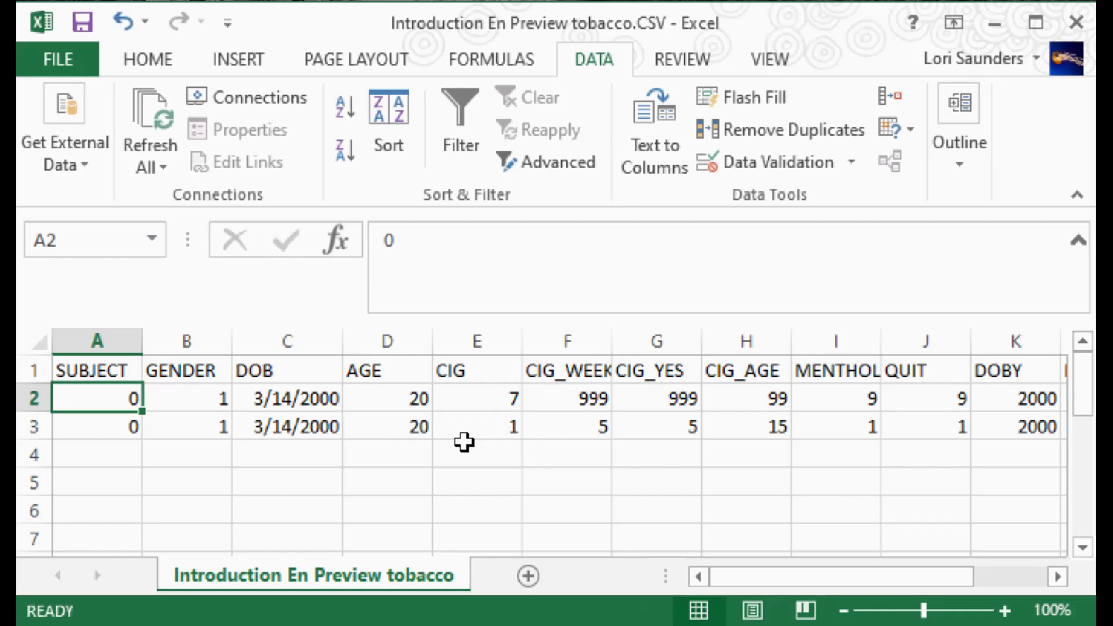
{"action": "key", "text": "Right"}
{"action": "key", "text": "Right"}
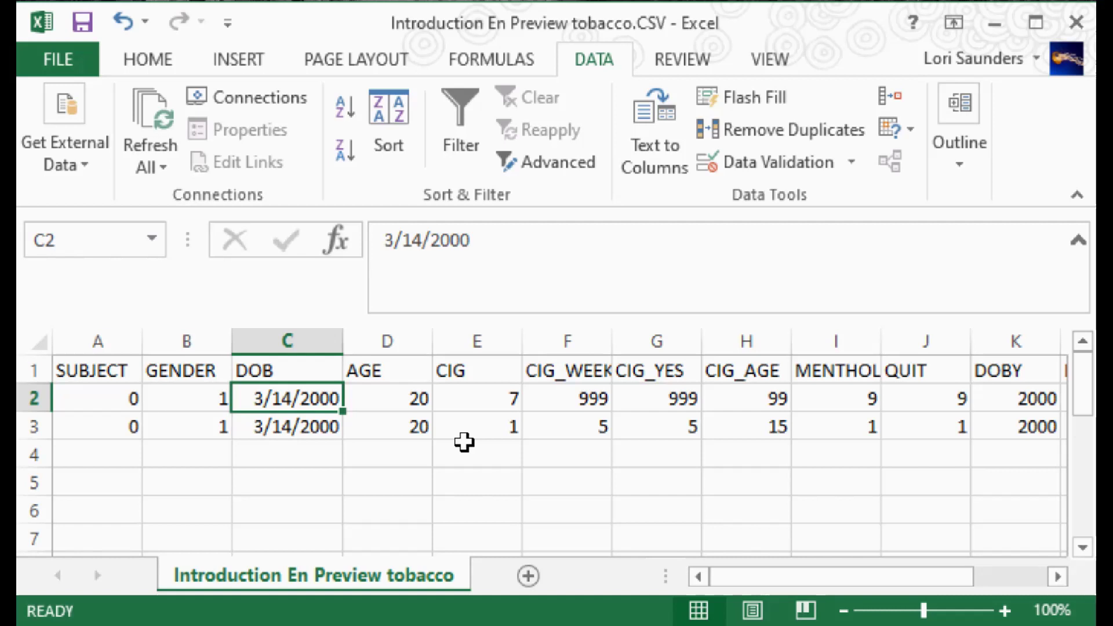
{"action": "key", "text": "Right"}
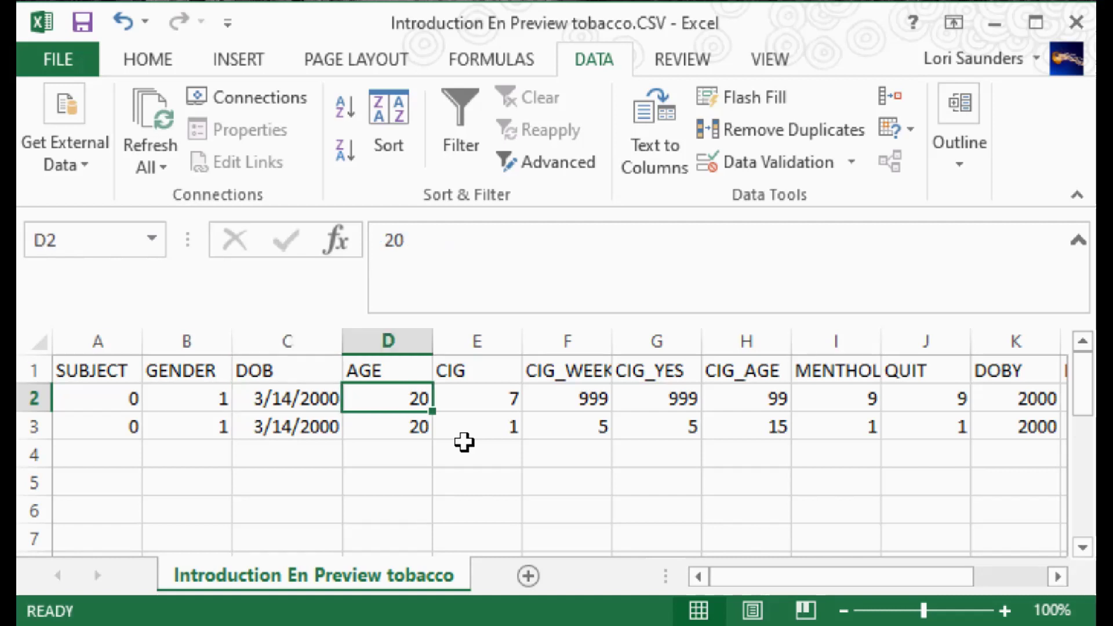
Examine the first record's tobacco values from CIG through QUIT.
{"action": "key", "text": "Right"}
{"action": "key", "text": "Right"}
{"action": "key", "text": "Right"}
{"action": "key", "text": "Right"}
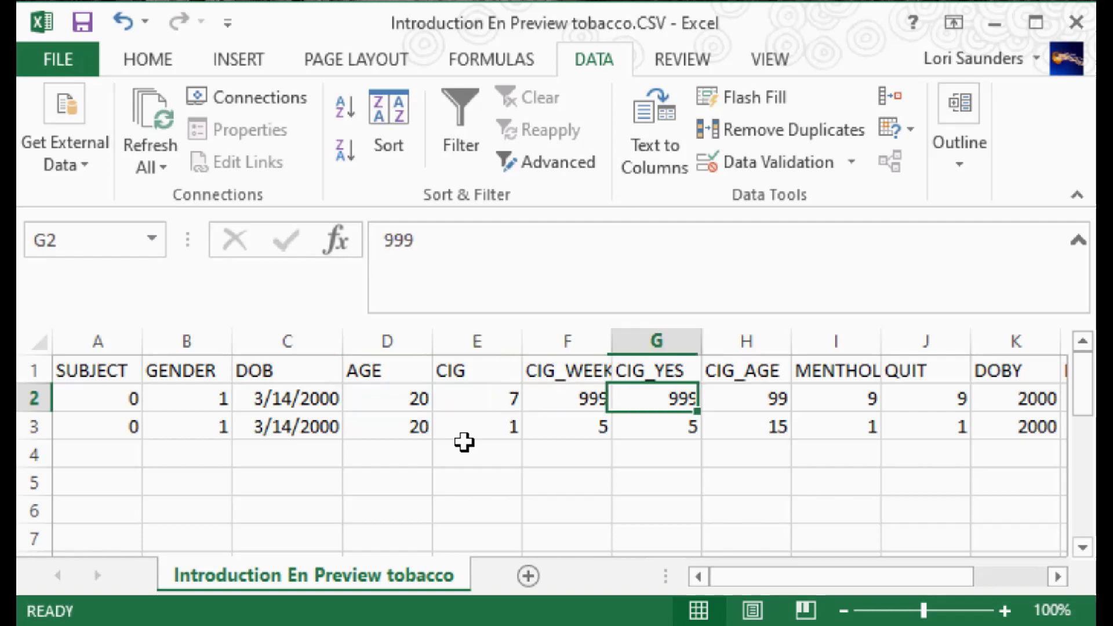
{"action": "key", "text": "Right"}
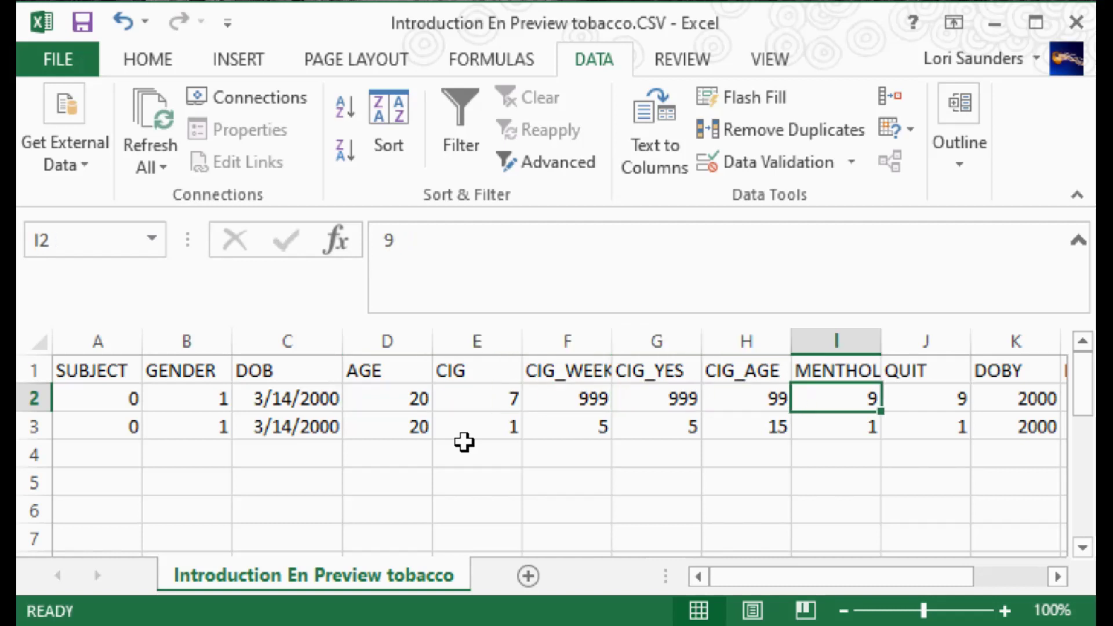
{"action": "key", "text": "Right"}
Examine the first record's date-of-birth parts DOBY, DOBM and DOBD and the NOTES column.
{"action": "key", "text": "Right"}
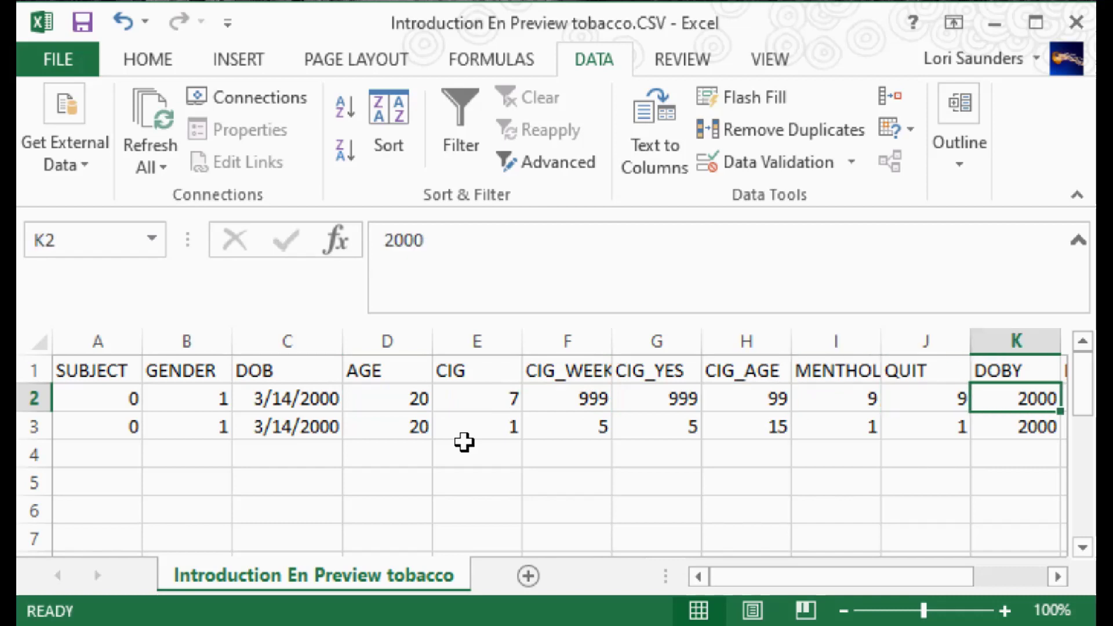
{"action": "key", "text": "Right"}
{"action": "key", "text": "Right"}
{"action": "key", "text": "Right"}
{"action": "key", "text": "Right"}
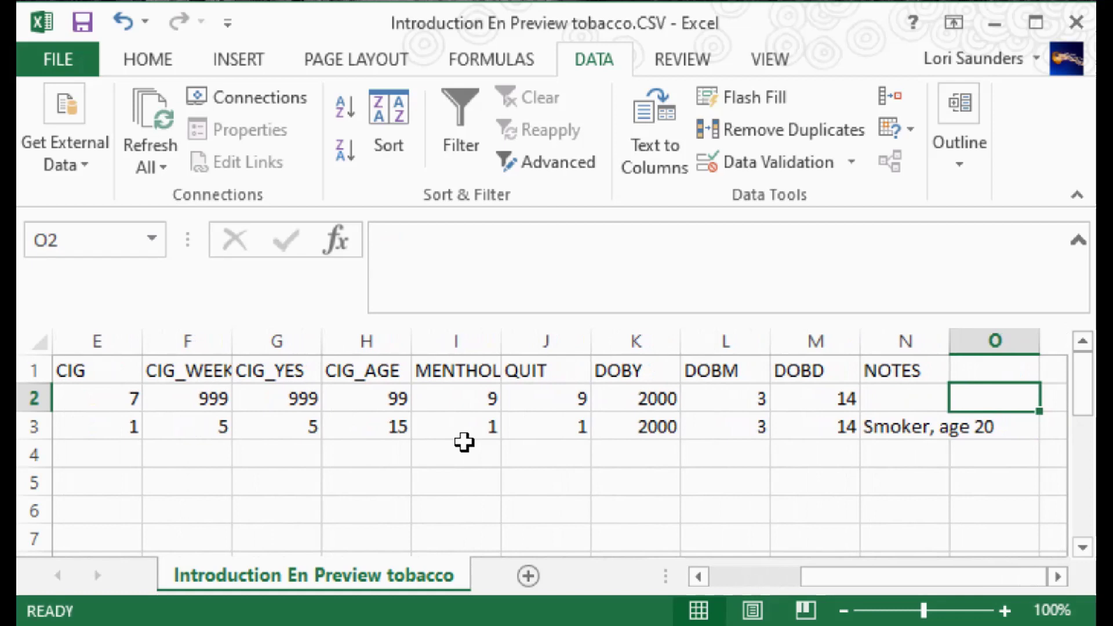
{"action": "key", "text": "Left"}
{"action": "key", "text": "Left"}
{"action": "key", "text": "Left"}
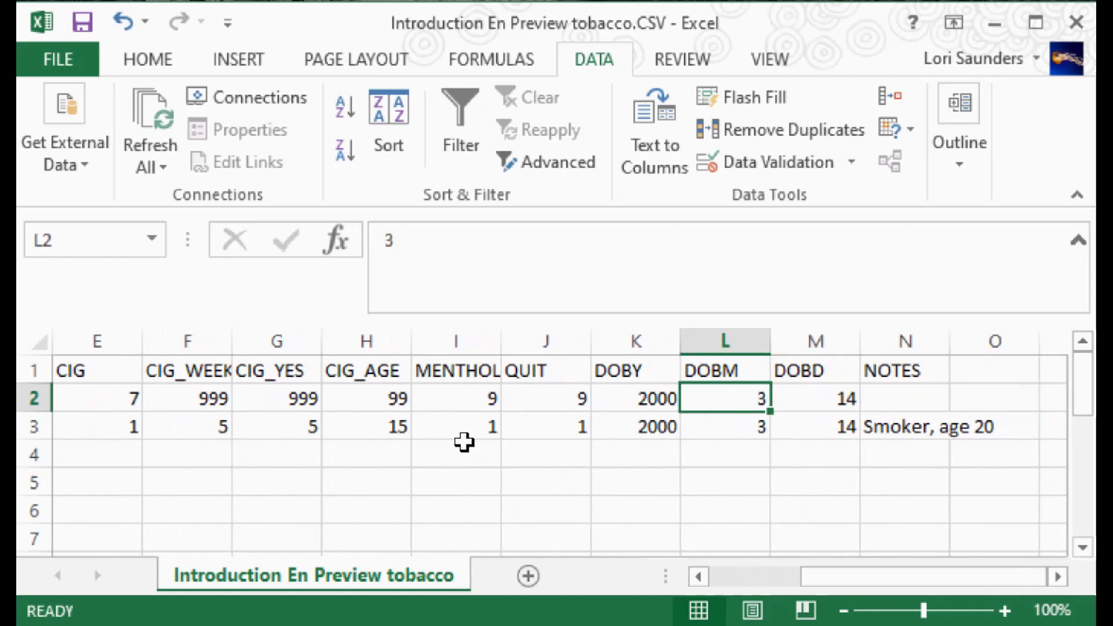
{"action": "key", "text": "Left"}
{"action": "key", "text": "Right"}
{"action": "key", "text": "Right"}
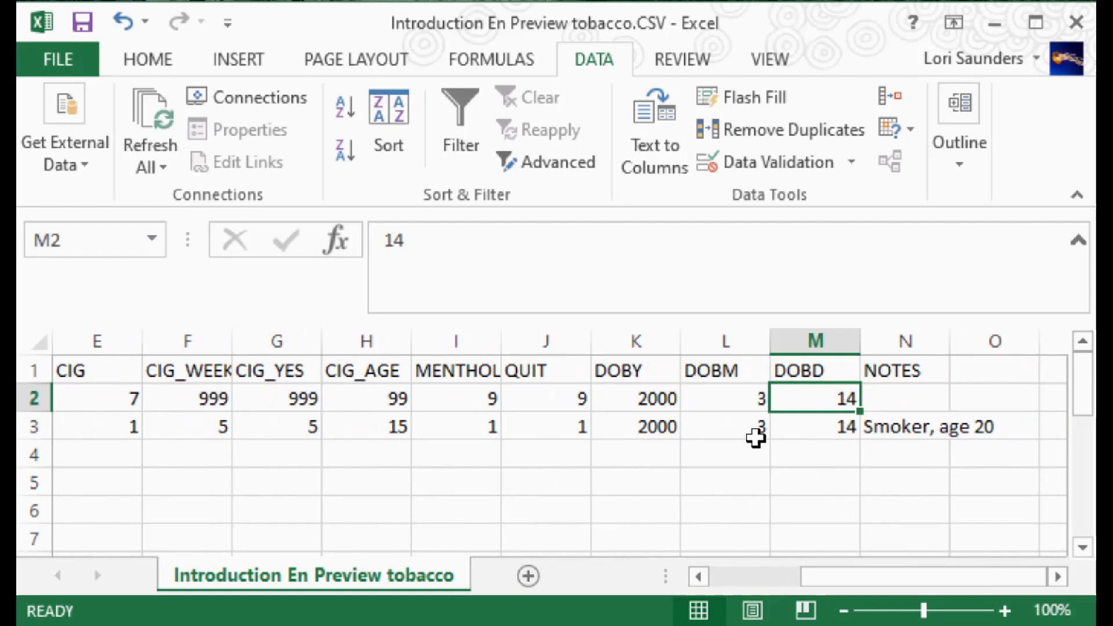
Widen the NOTES column to fit its text and select the second record's testing note.
{"action": "left_click_drag", "start_coordinate": [951, 342], "coordinate": [1035, 348]}
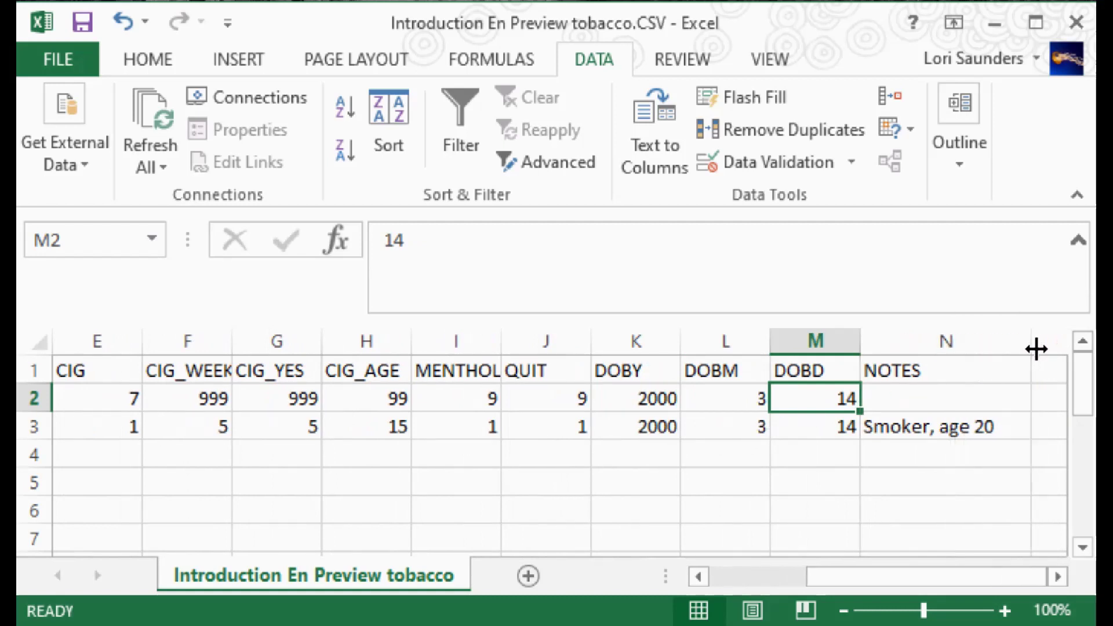
{"action": "left_click", "coordinate": [905, 429]}
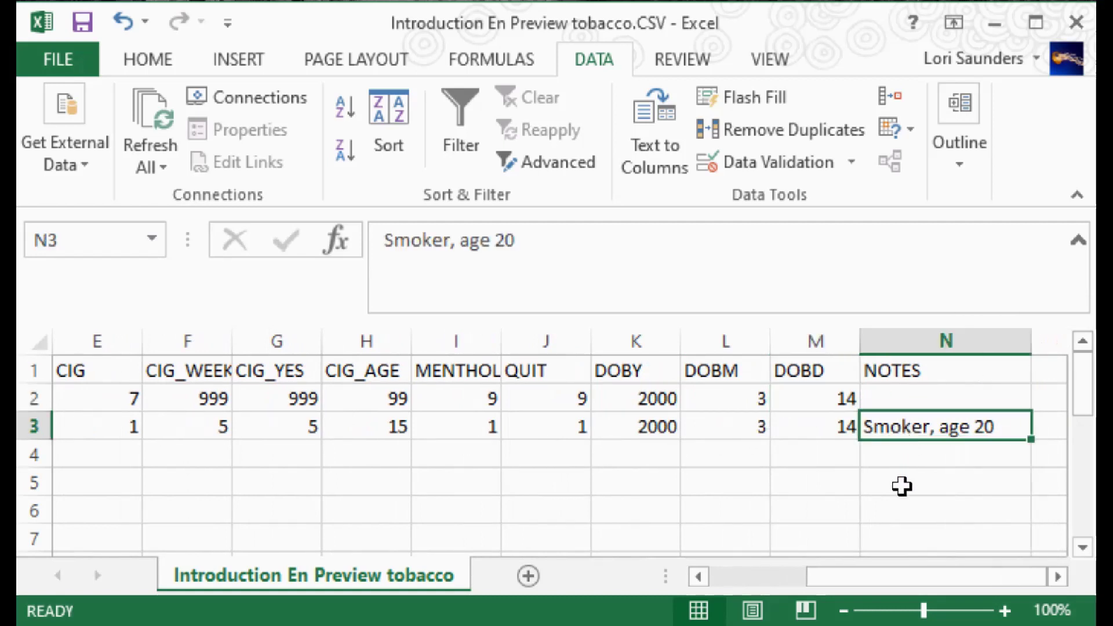